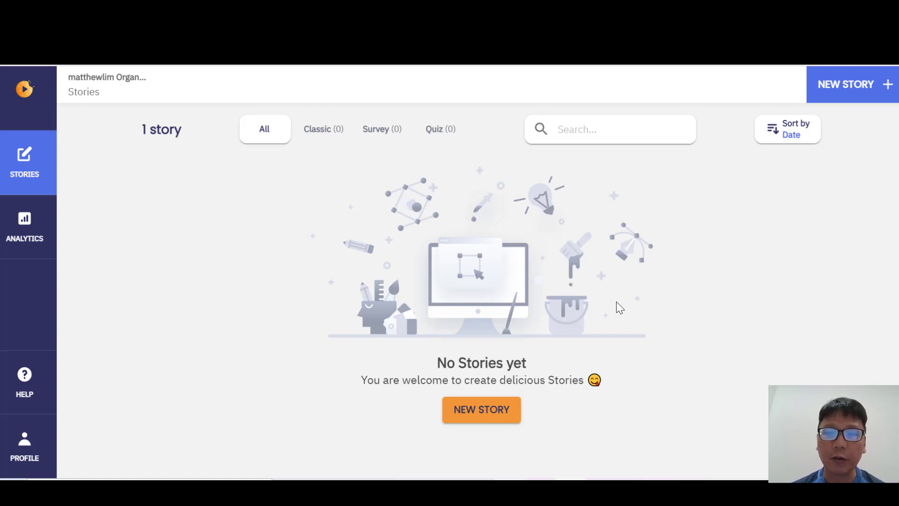
- Start a new Classic web story named "appsumo" in English and continue to the template selection
click(494, 415)
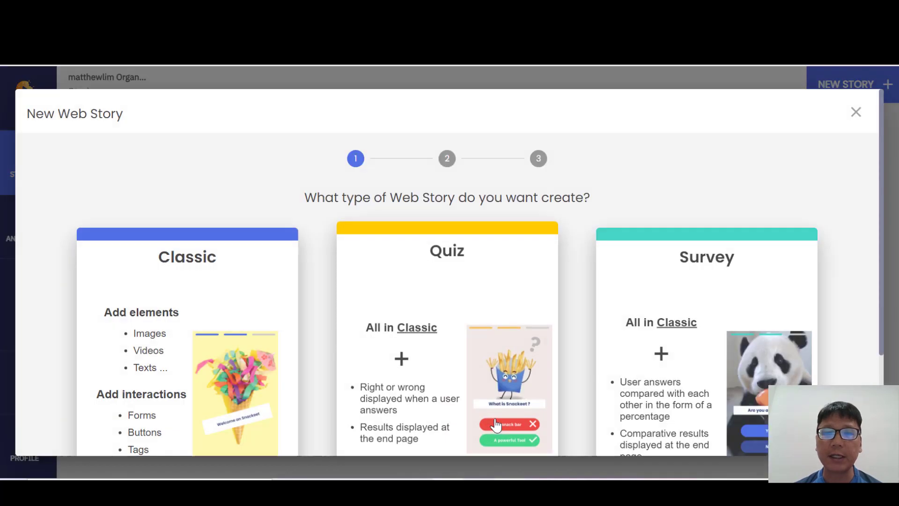
scroll(747, 210, down, 2)
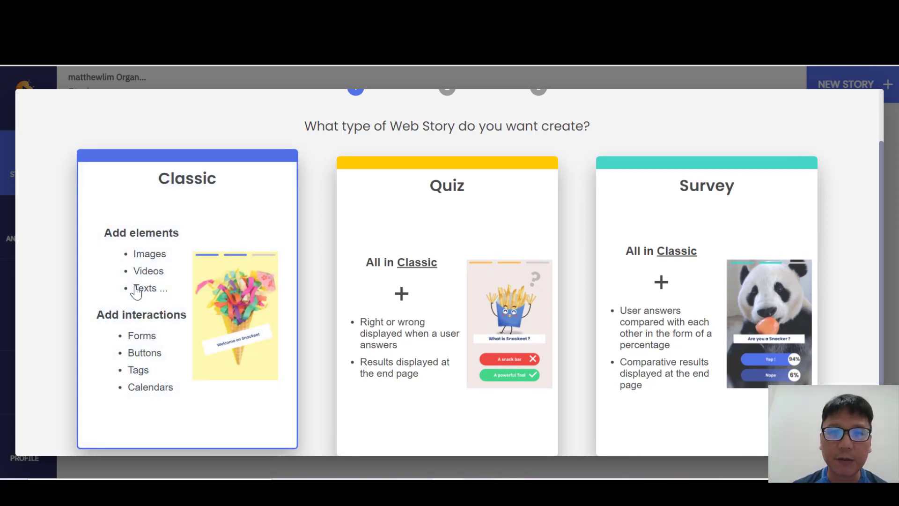
click(179, 299)
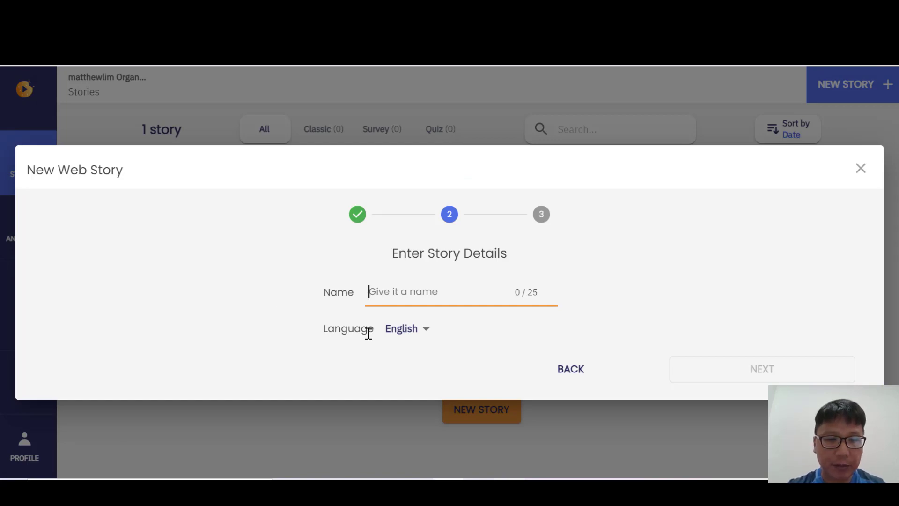
text(appsumo)
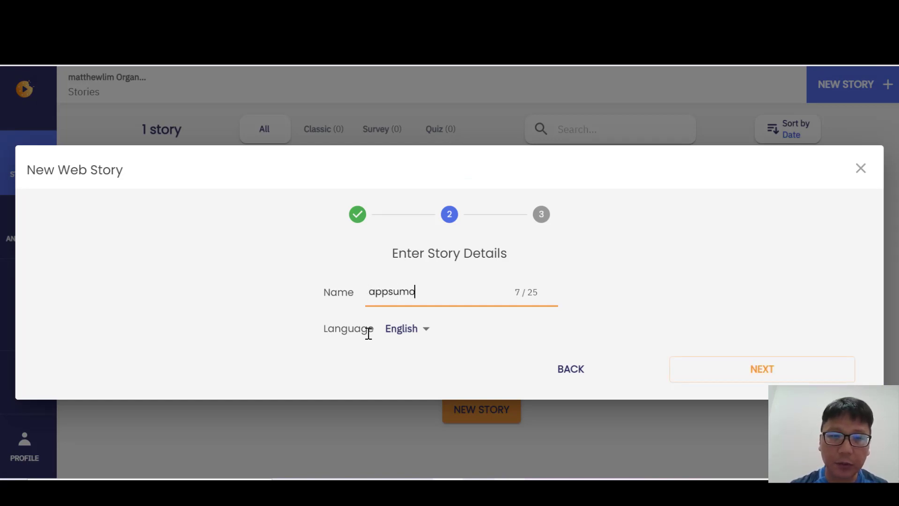
click(415, 332)
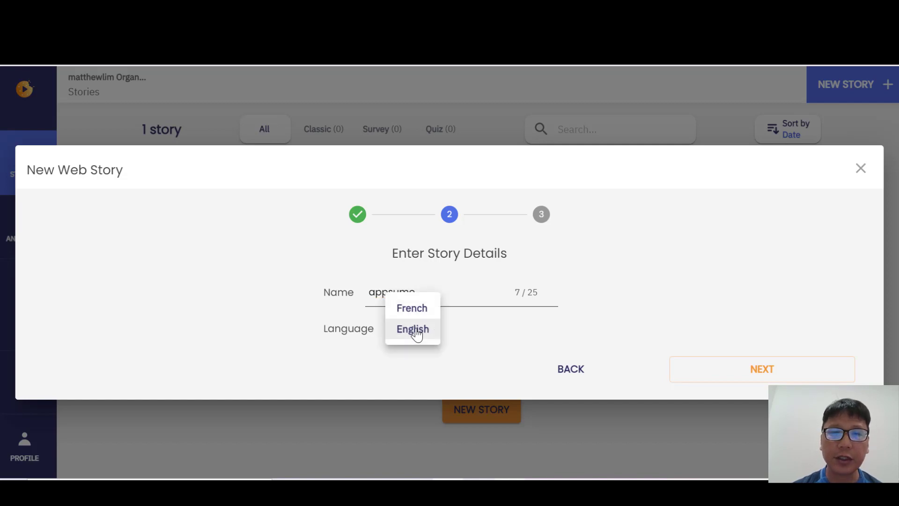
click(512, 341)
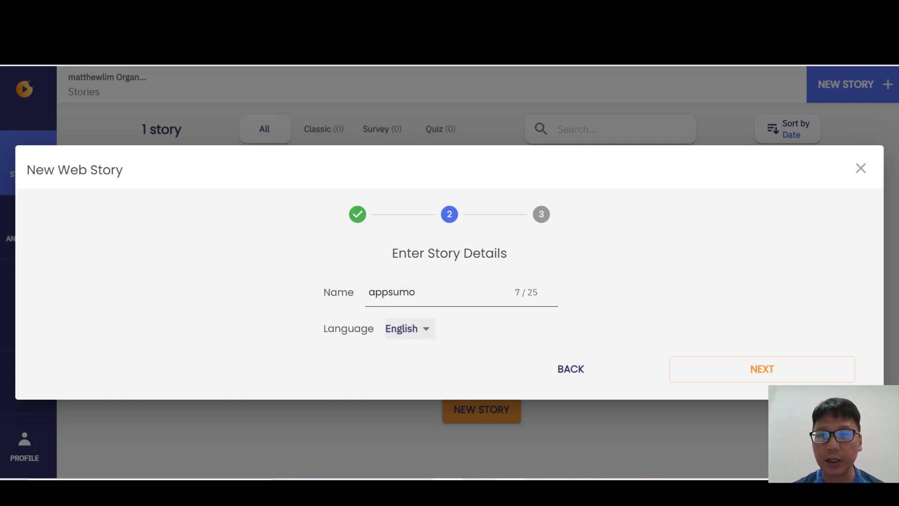
click(791, 374)
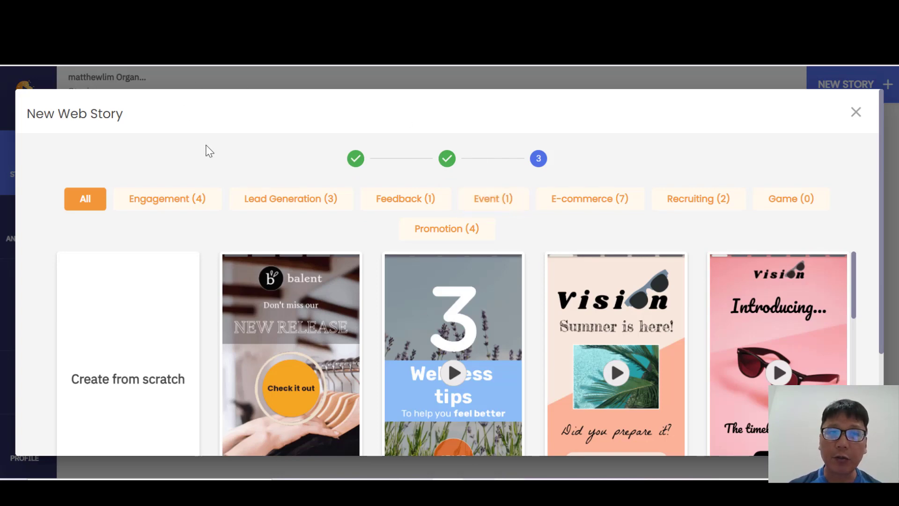
- Browse the Classic templates by Engagement, Lead Generation, Feedback, Event, E-commerce, Recruiting and Promotion, and close the story wizard
scroll(326, 277, down, 2)
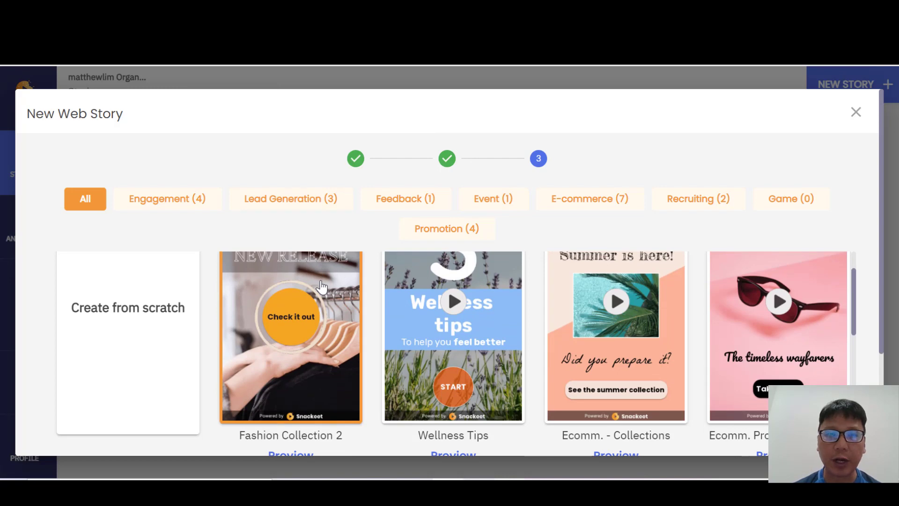
click(190, 200)
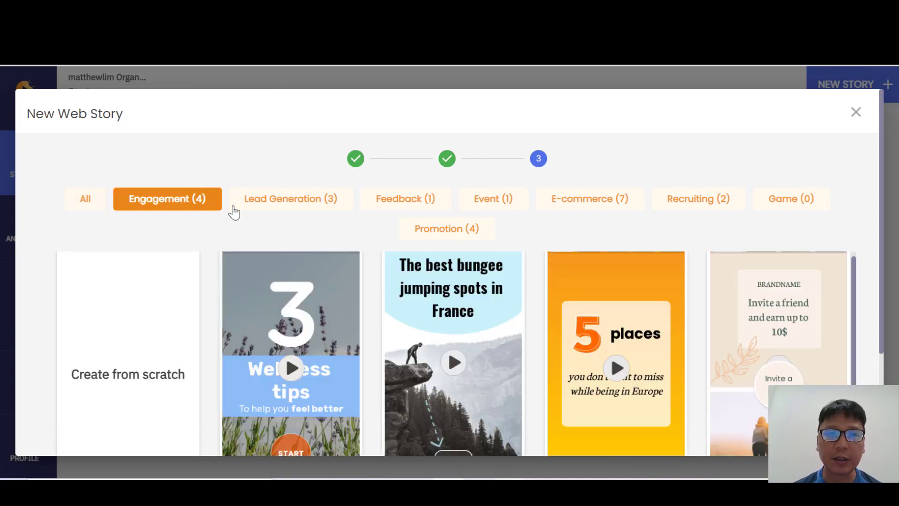
click(260, 205)
click(391, 200)
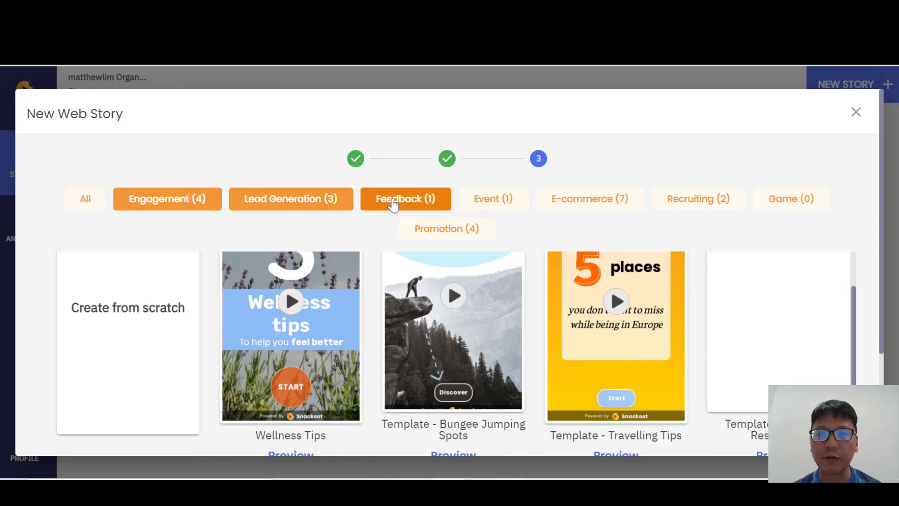
click(491, 206)
click(566, 202)
click(674, 206)
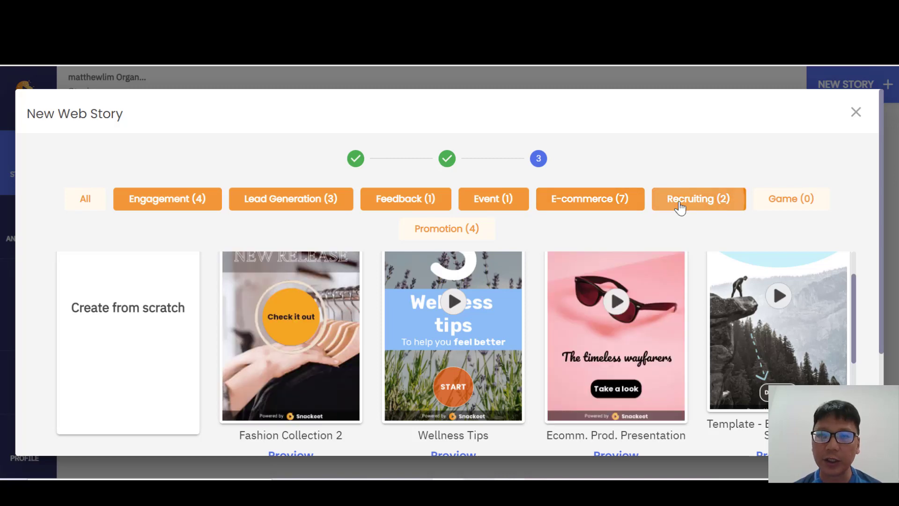
click(460, 234)
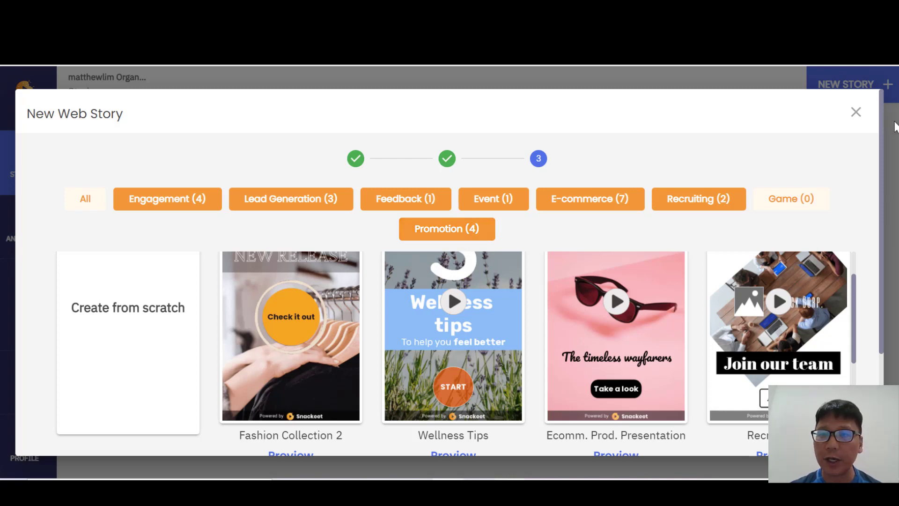
click(856, 112)
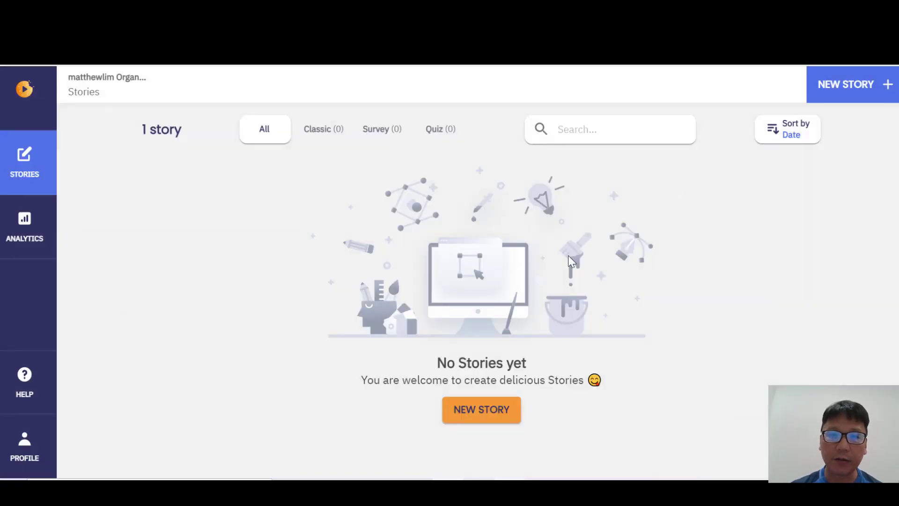
- Start a new Quiz web story named "appsumo" and continue to the template selection
click(491, 414)
scroll(462, 329, down, 2)
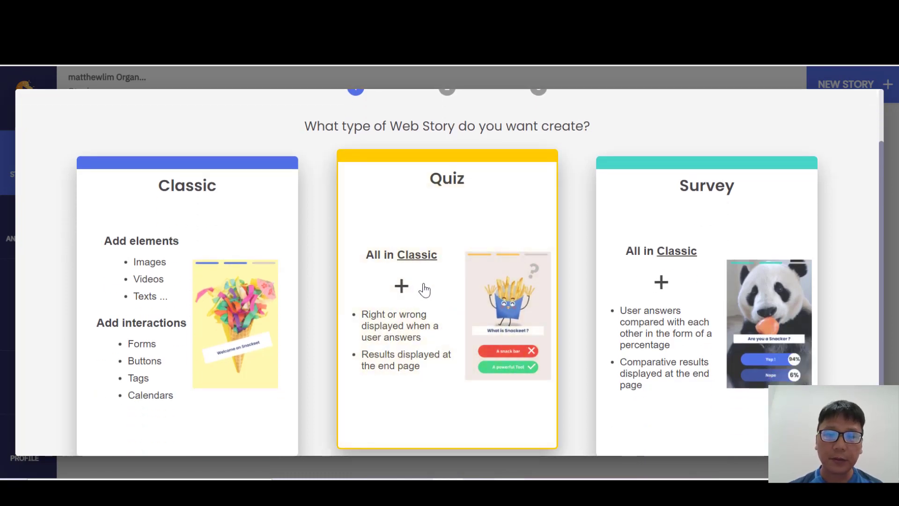
click(401, 287)
text(appsumo)
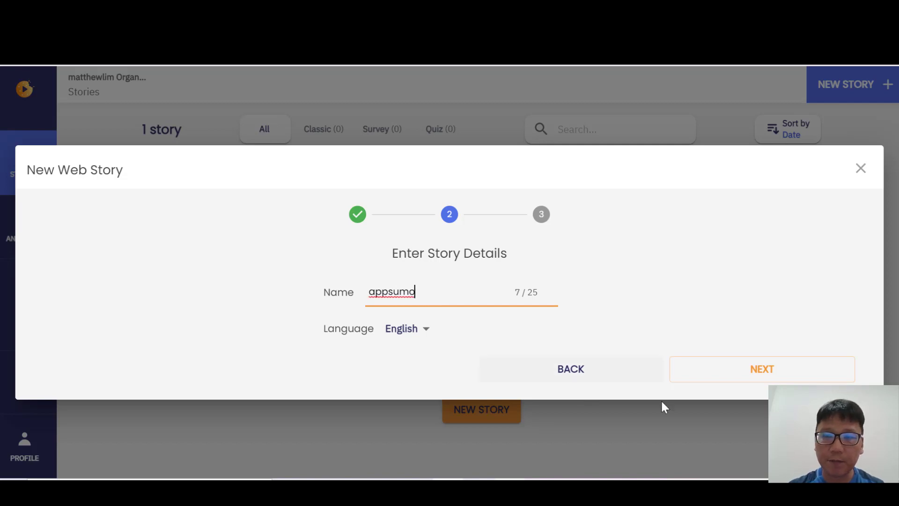
click(808, 375)
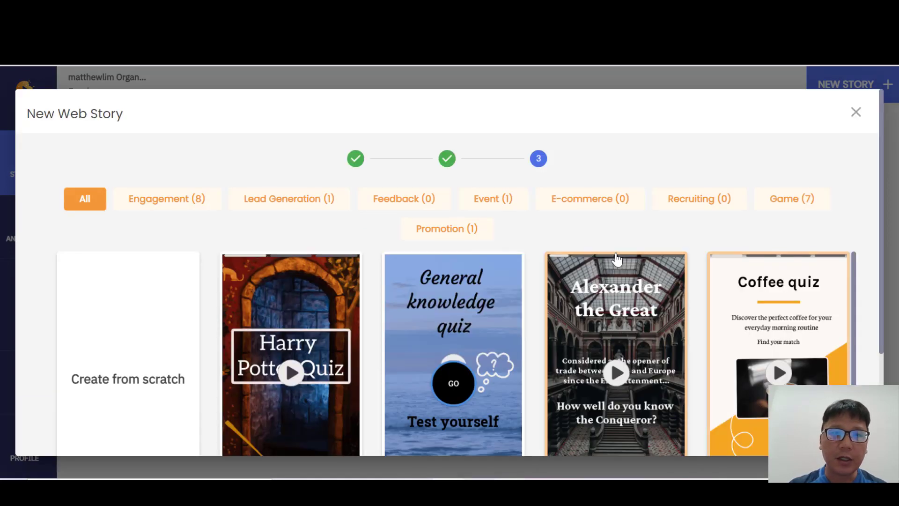
- Browse the Quiz templates by Engagement, Lead Generation, Event, Game and Promotion, show all of them again, and close the story wizard
scroll(674, 299, down, 2)
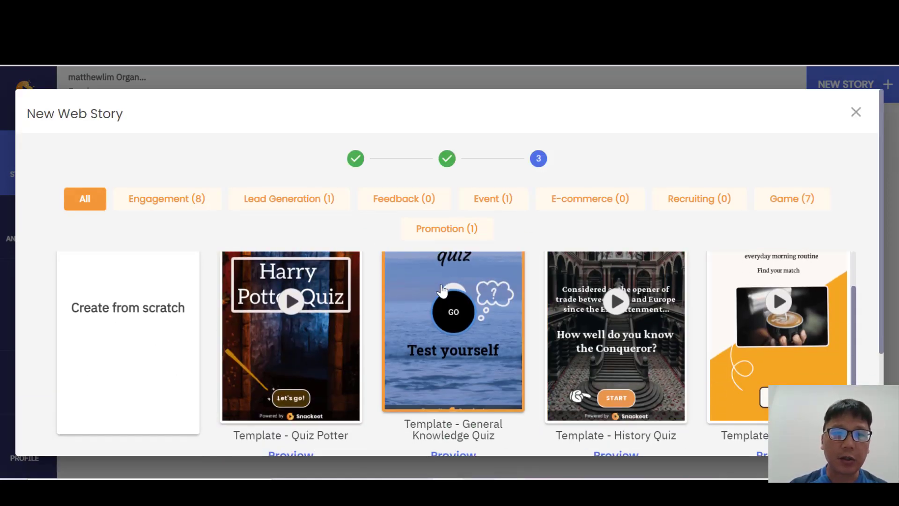
click(165, 201)
click(295, 201)
click(517, 203)
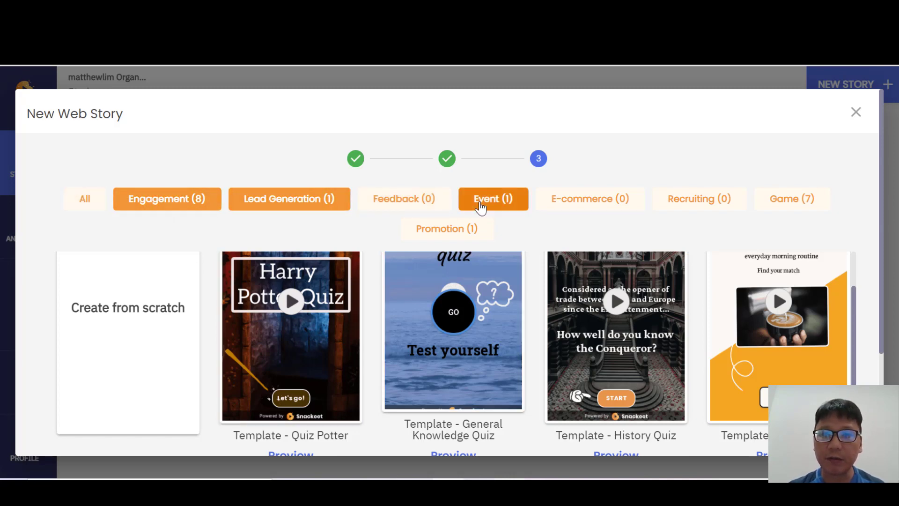
click(802, 207)
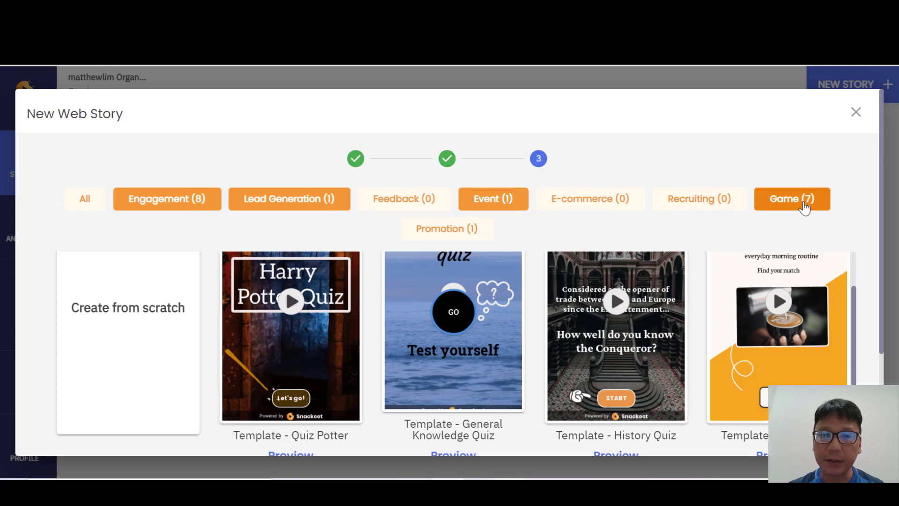
click(447, 229)
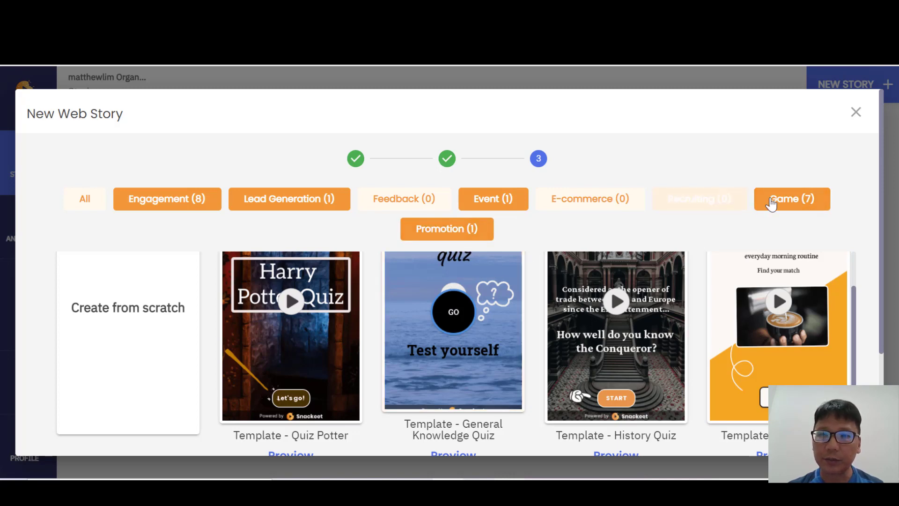
click(779, 201)
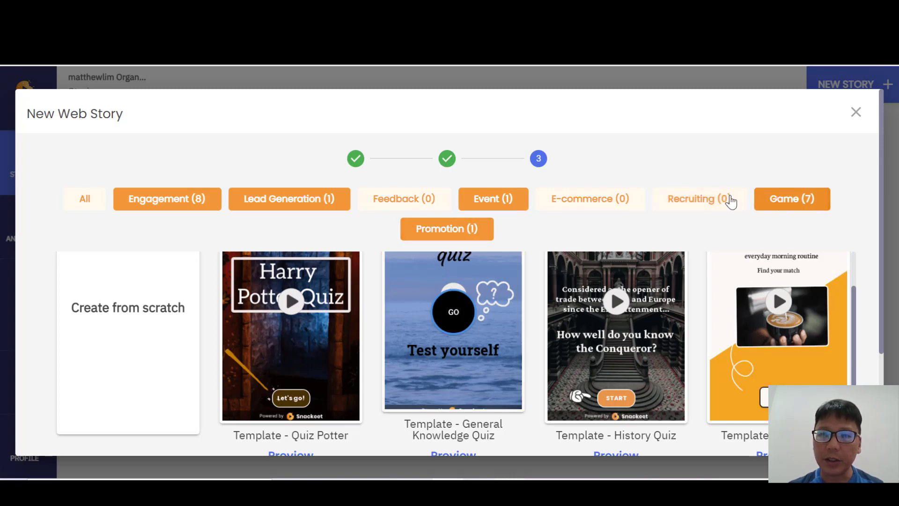
click(88, 207)
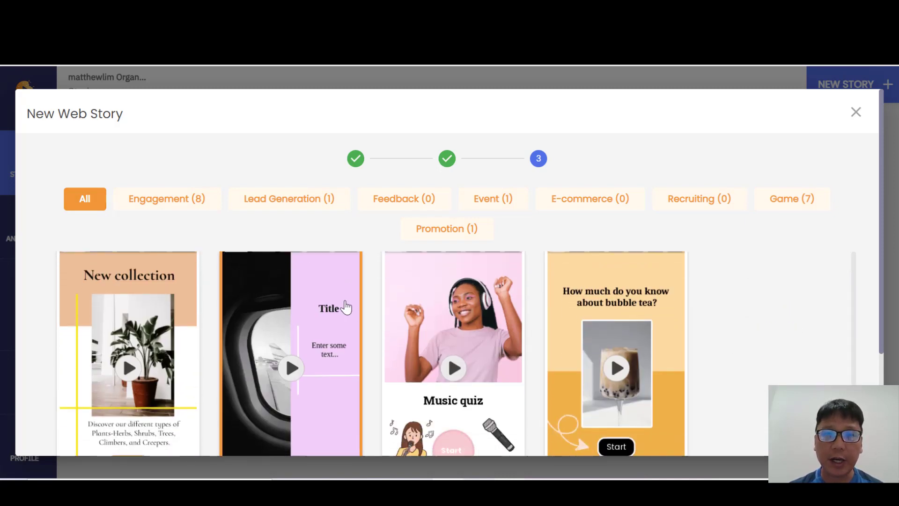
click(855, 114)
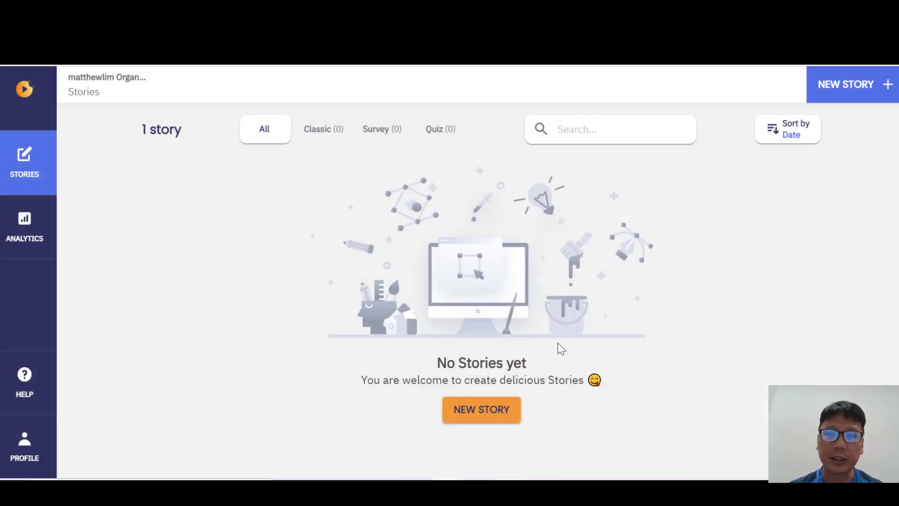
- Start a new Survey web story named "appsumo" and continue to the template selection
click(480, 418)
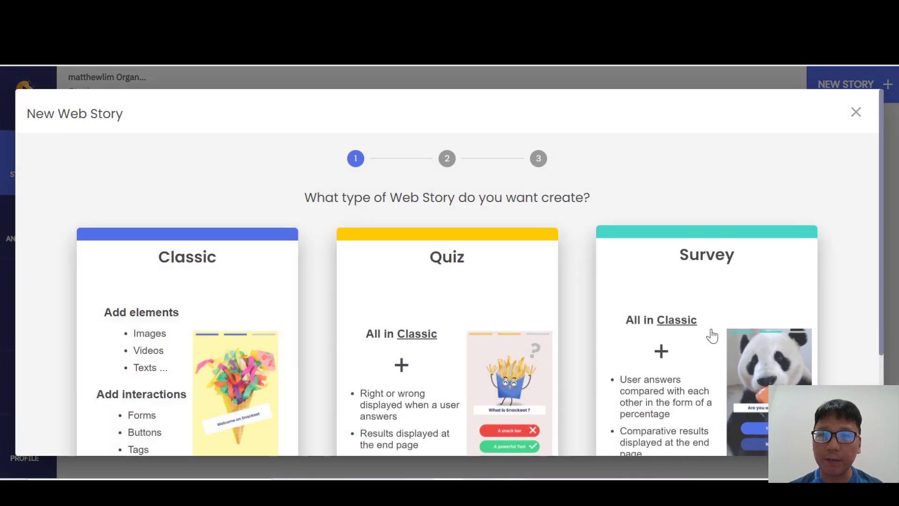
click(666, 358)
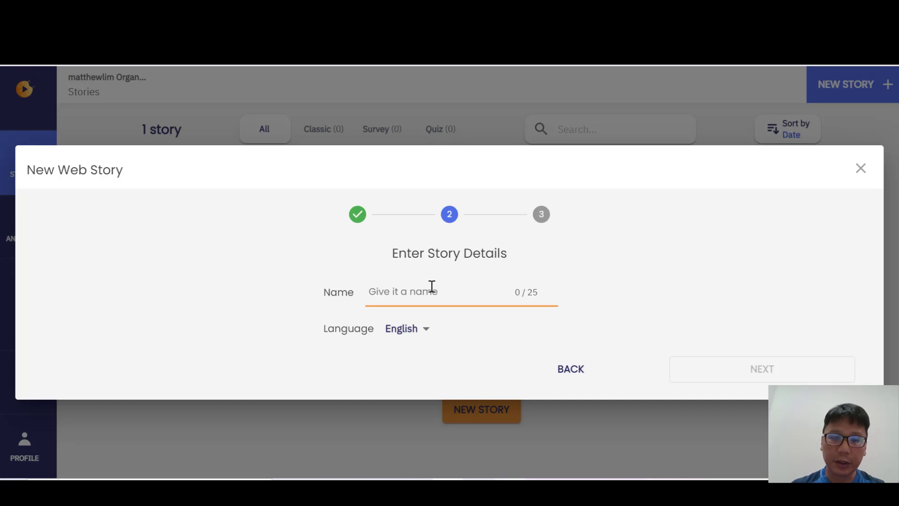
text(appsumo)
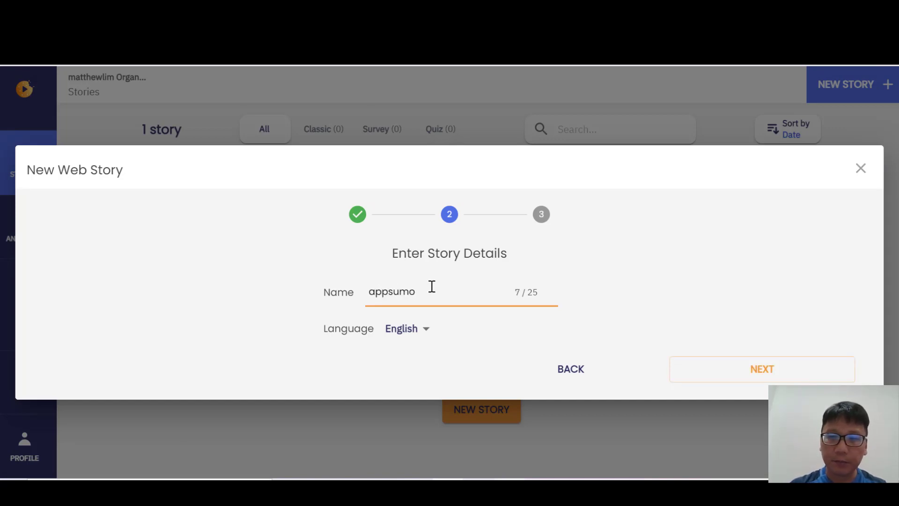
click(761, 374)
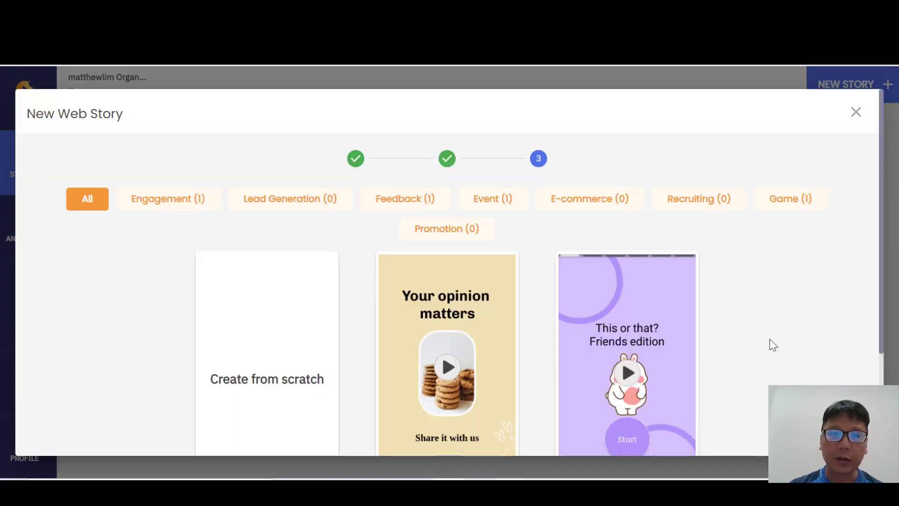
- Look through the Survey story templates and their Feedback category, and close the story wizard
scroll(773, 345, down, 3)
scroll(773, 345, up, 2)
scroll(772, 345, down, 2)
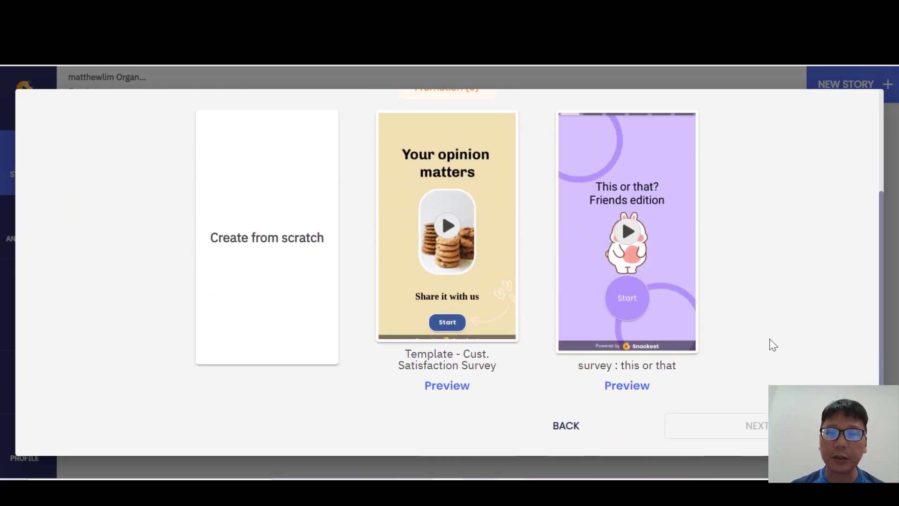
scroll(773, 345, up, 3)
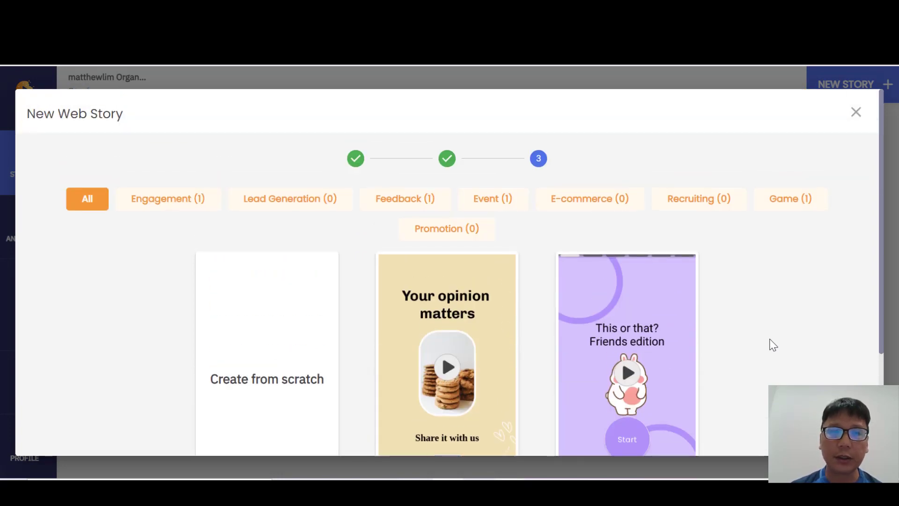
click(425, 203)
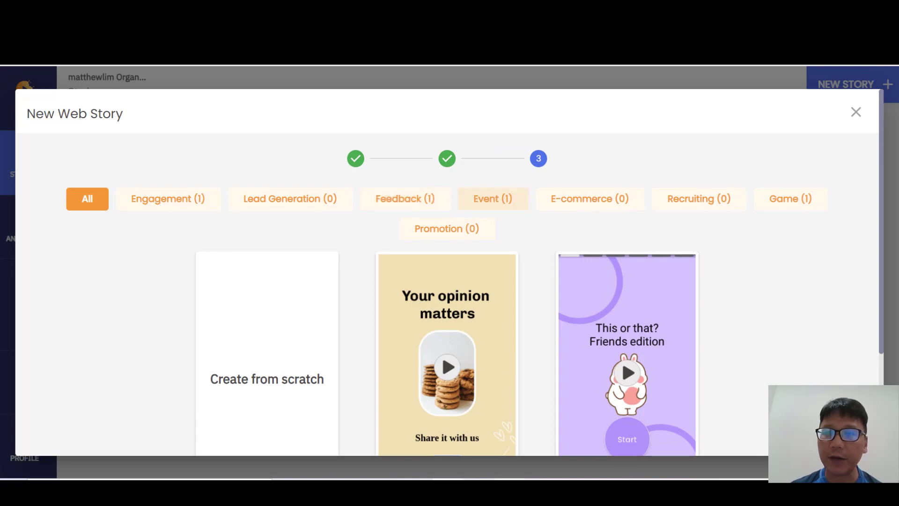
click(856, 113)
- Start a new Classic web story, enter the author's first name as its name, and continue to the template selection
click(482, 418)
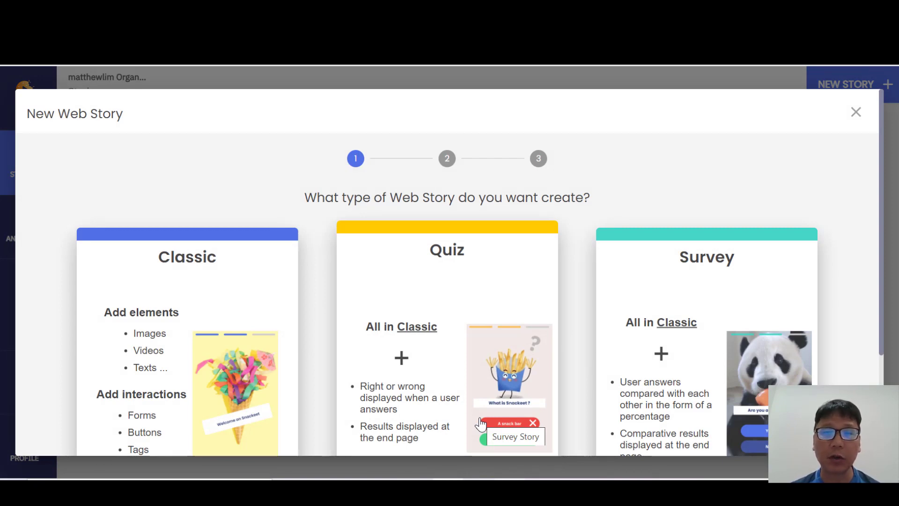
scroll(479, 419, down, 2)
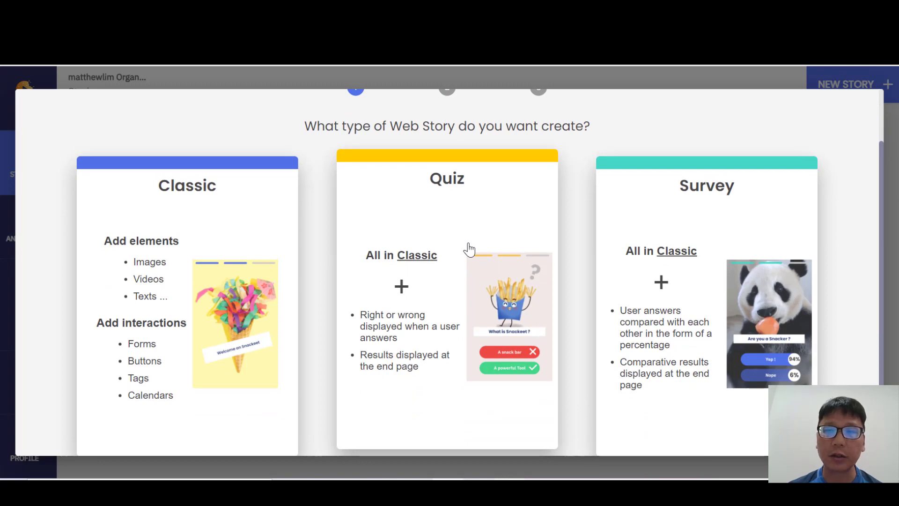
click(165, 295)
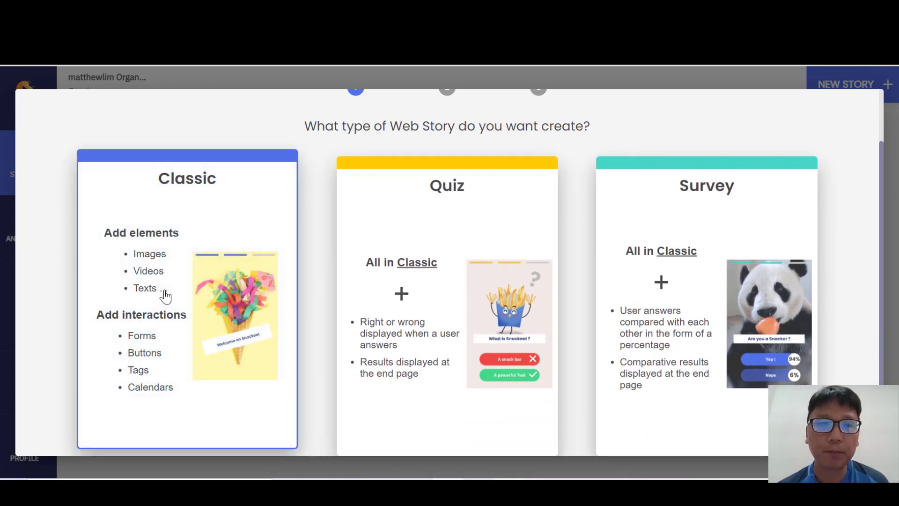
click(165, 295)
text(matthew)
click(783, 374)
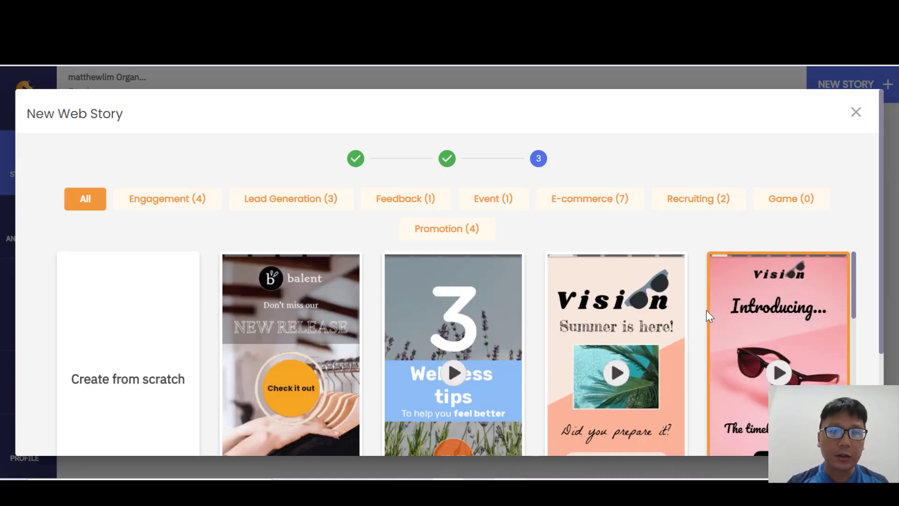
- Filter the Classic templates by Lead Generation and Engagement, show all of them again, and look through the full list
scroll(703, 309, down, 2)
click(301, 198)
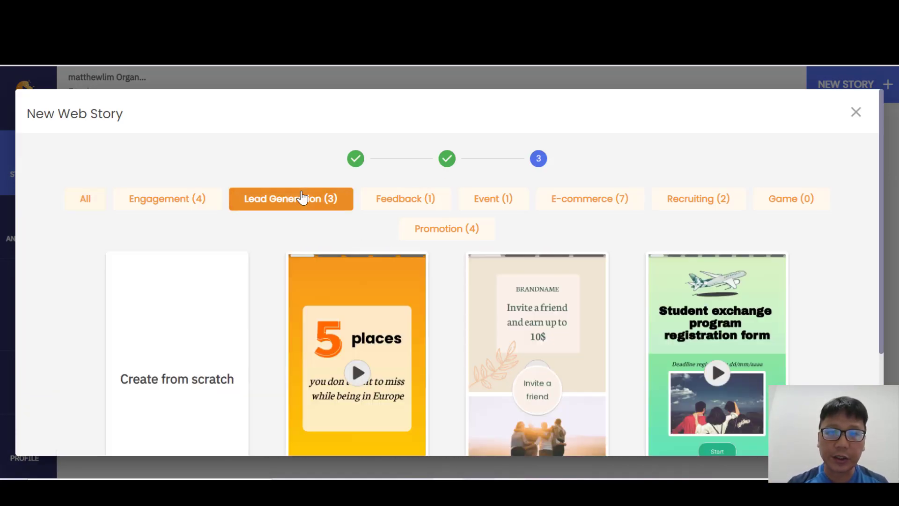
click(184, 203)
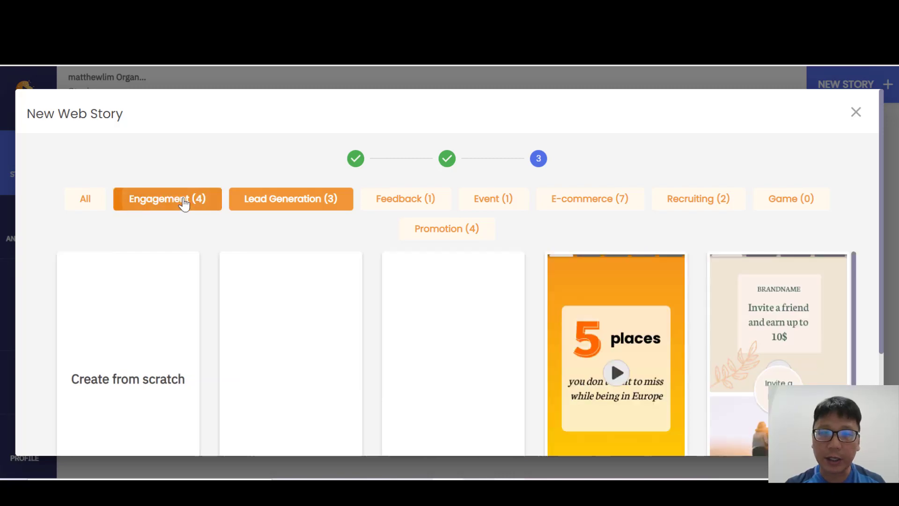
click(77, 206)
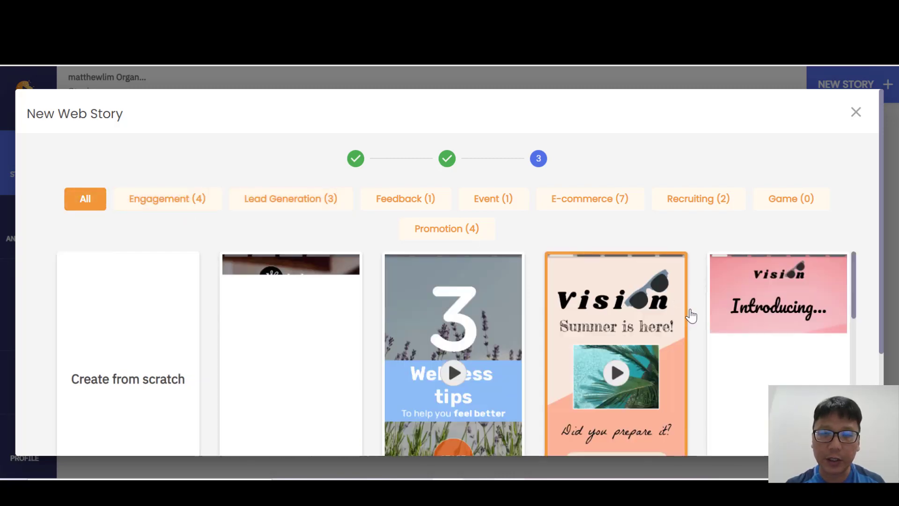
scroll(691, 316, down, 5)
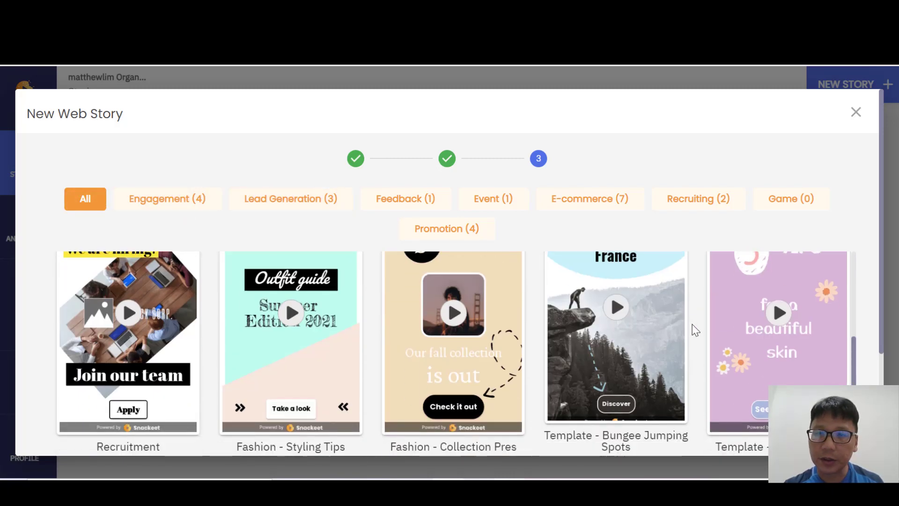
scroll(691, 324, down, 5)
scroll(676, 340, up, 2)
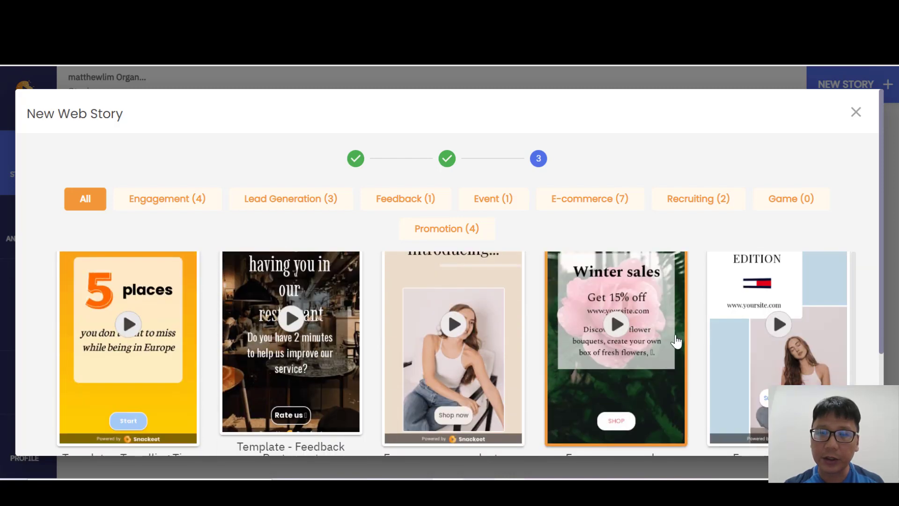
scroll(701, 357, down, 2)
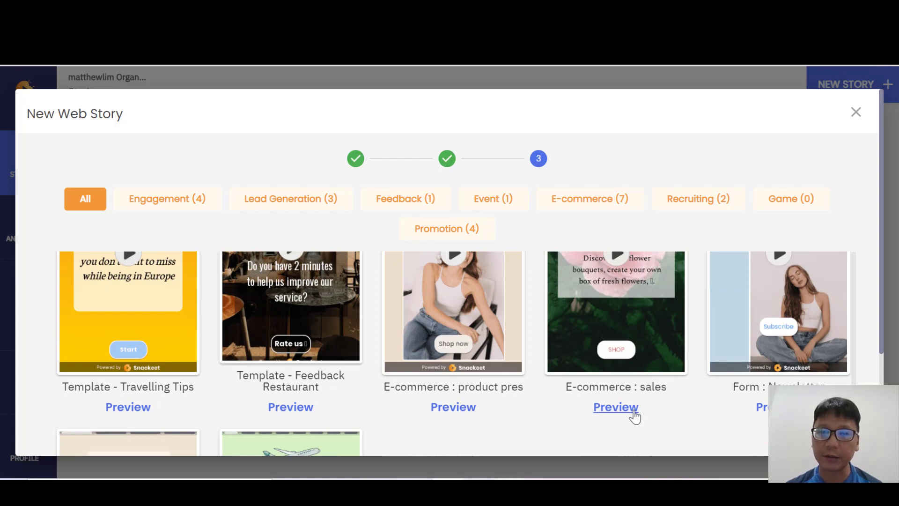
- Preview the "E-commerce : sales" template up to its sign-up page, close the preview, and create the story from this template
click(615, 406)
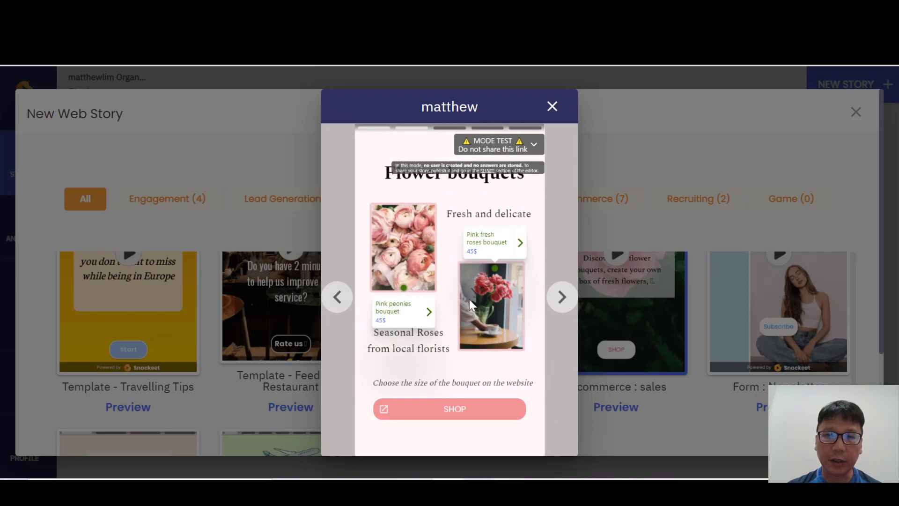
click(568, 297)
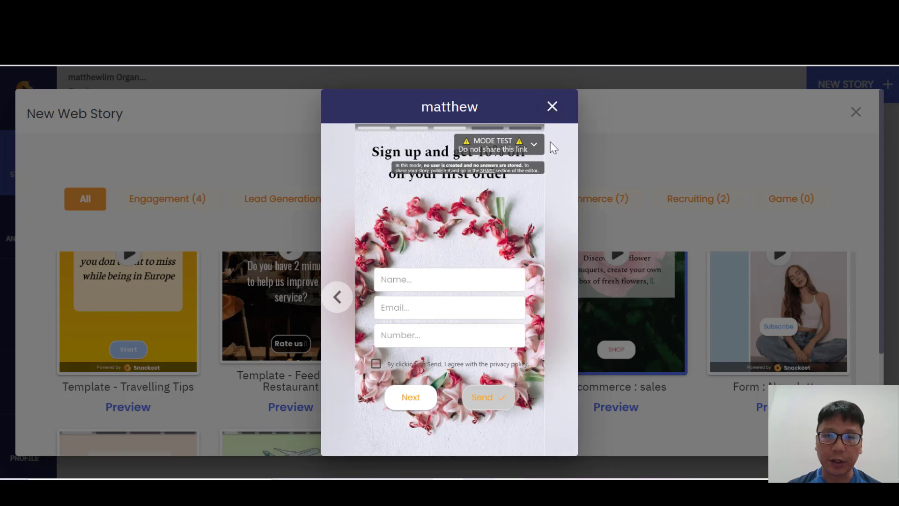
click(553, 108)
scroll(660, 368, down, 3)
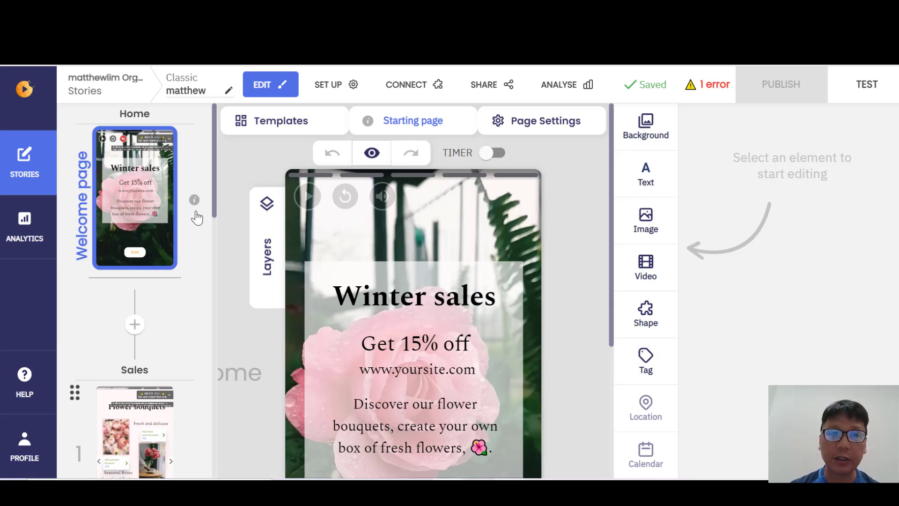
- Look through the story's page list from the Home page to the End page and return to the beginning
mouse_move(194, 235)
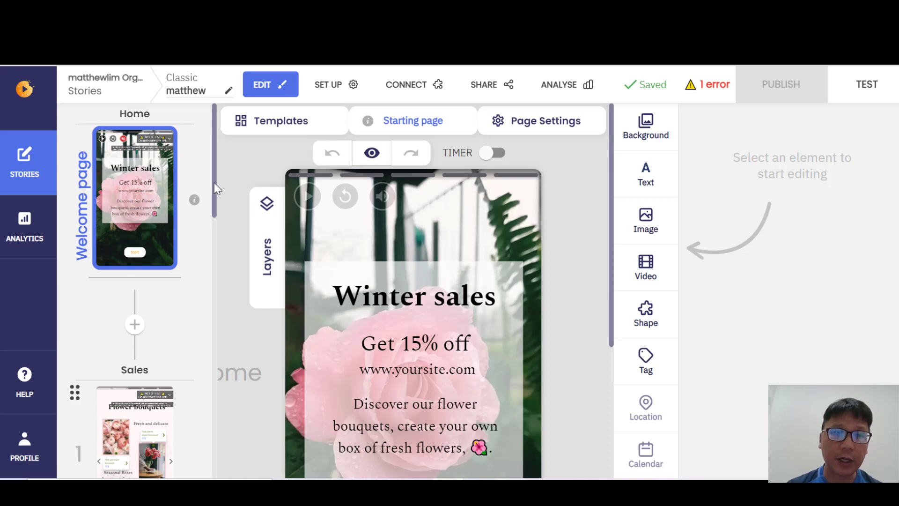
drag(214, 182, 212, 296)
scroll(197, 239, down, 1)
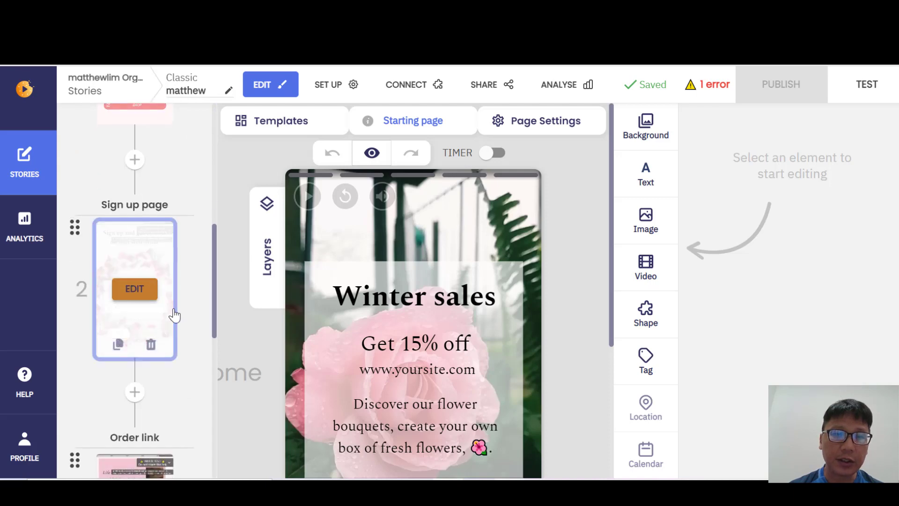
scroll(212, 299, down, 5)
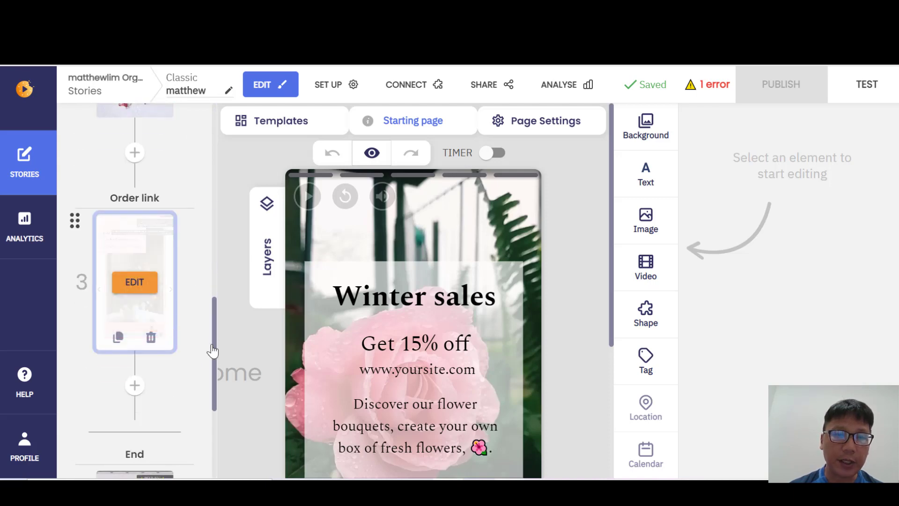
scroll(213, 357, down, 5)
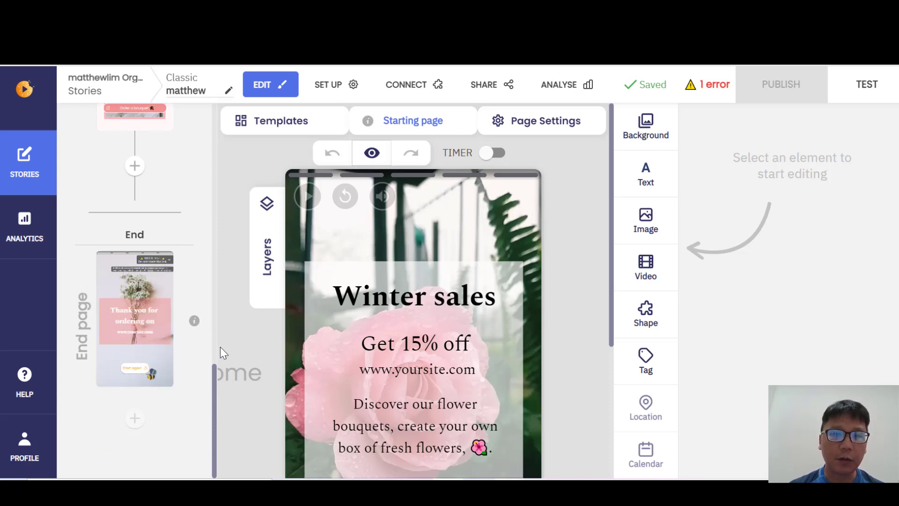
drag(213, 383, 241, 104)
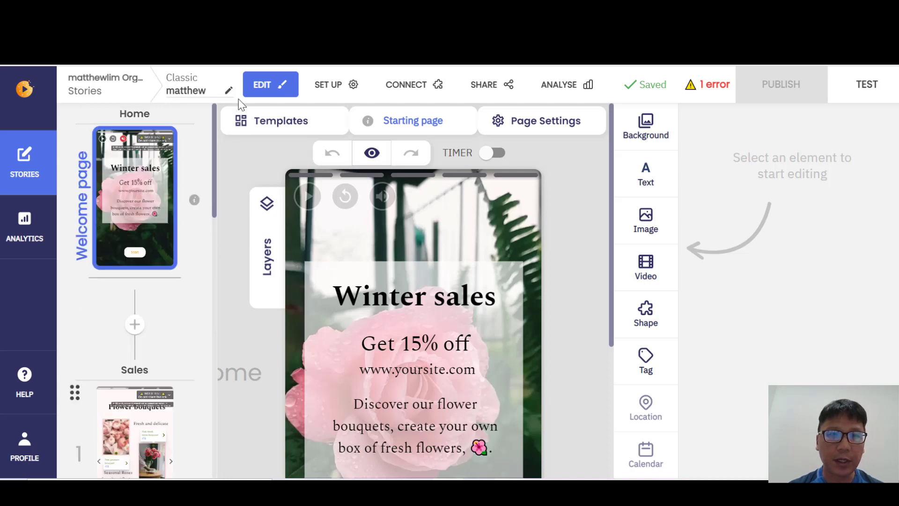
- Examine the welcome page down to its redirect setting, and view the available home page templates without choosing one
scroll(521, 319, down, 3)
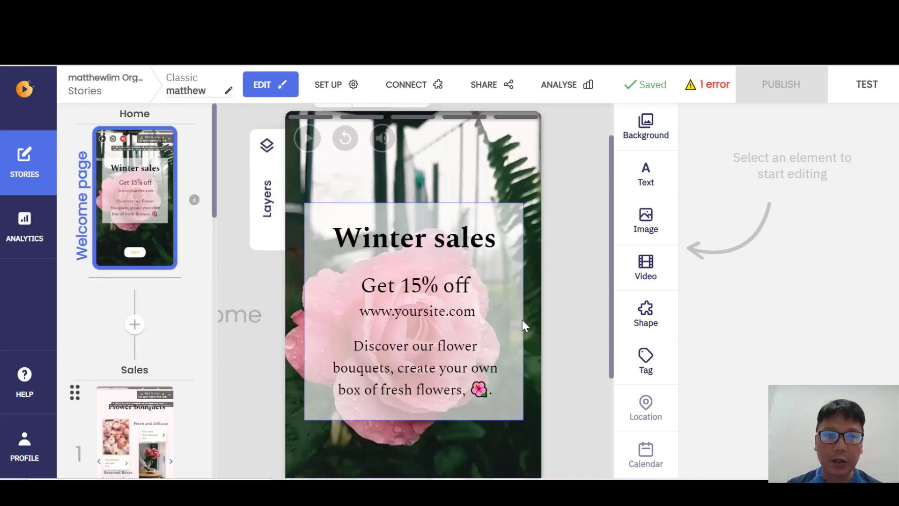
scroll(522, 349, down, 5)
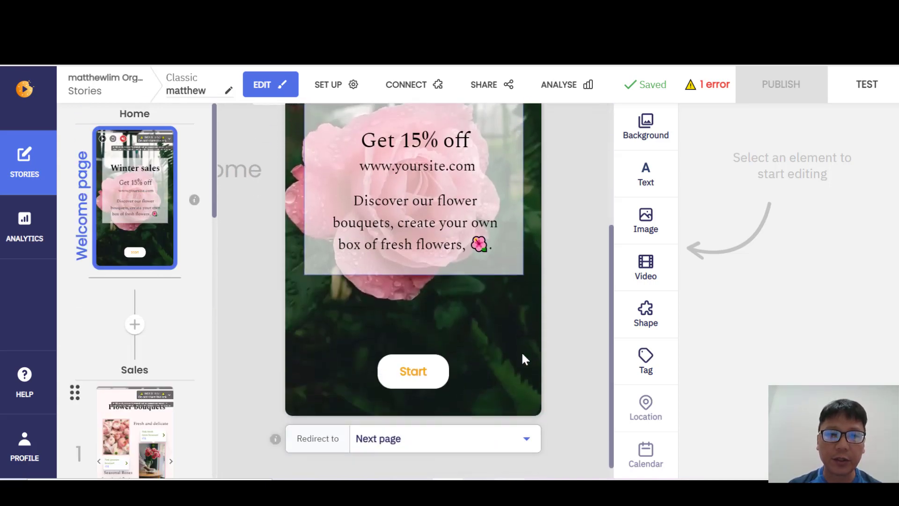
scroll(564, 356, up, 8)
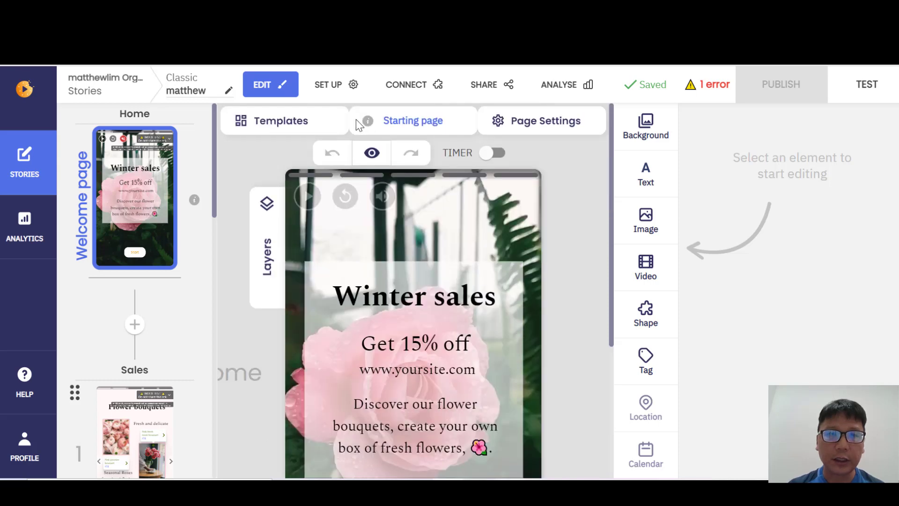
click(303, 132)
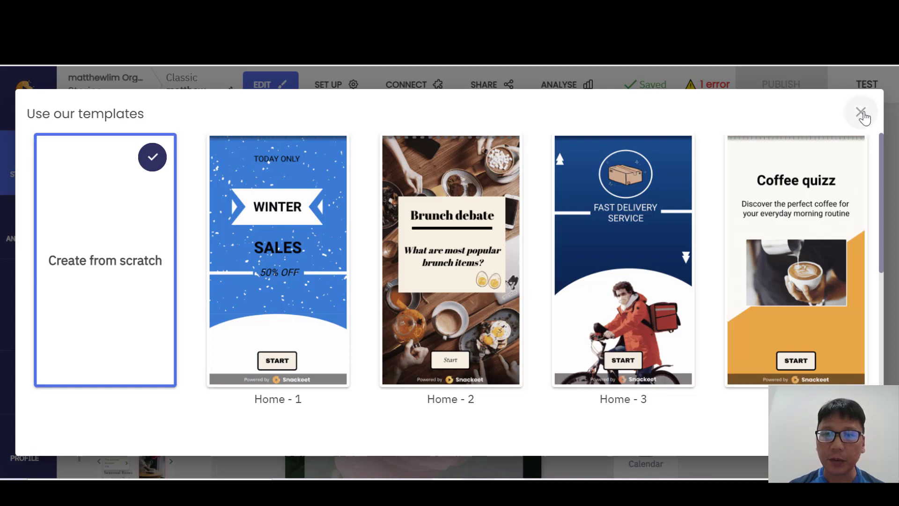
click(860, 112)
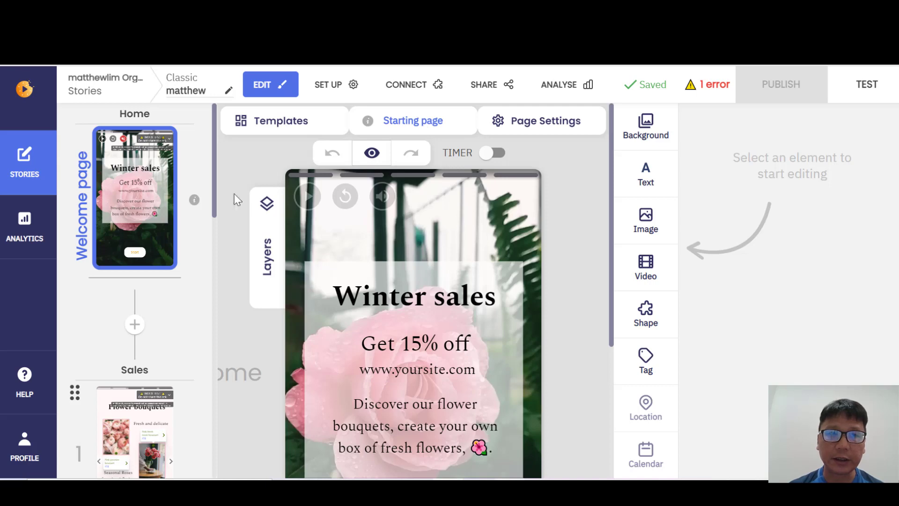
- Set the welcome page's animation length to 1.2 s and its page animation to slideInRight, and close the page settings
click(532, 127)
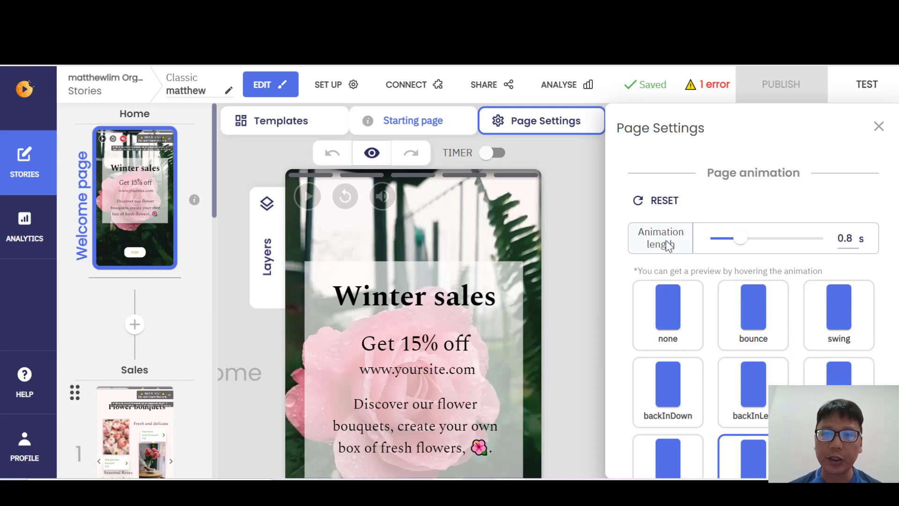
drag(740, 239, 757, 246)
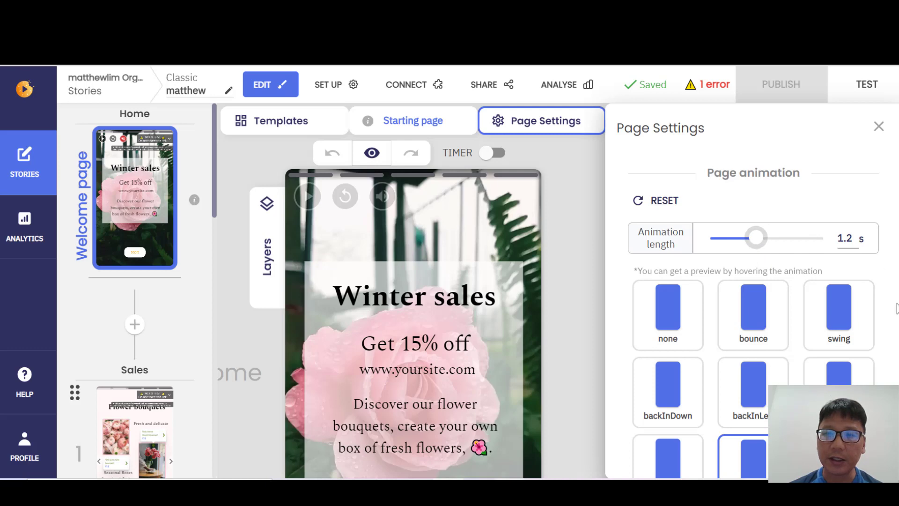
scroll(737, 272, down, 2)
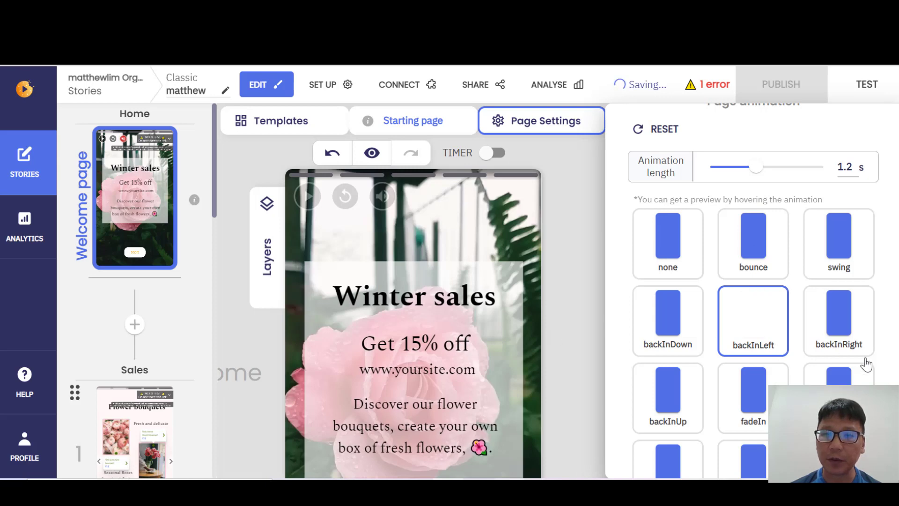
scroll(874, 357, down, 3)
scroll(869, 355, down, 3)
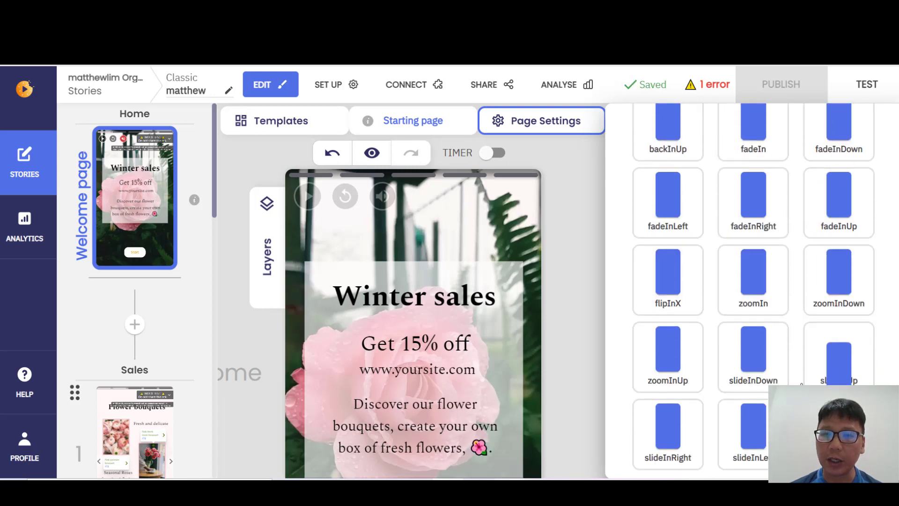
click(679, 448)
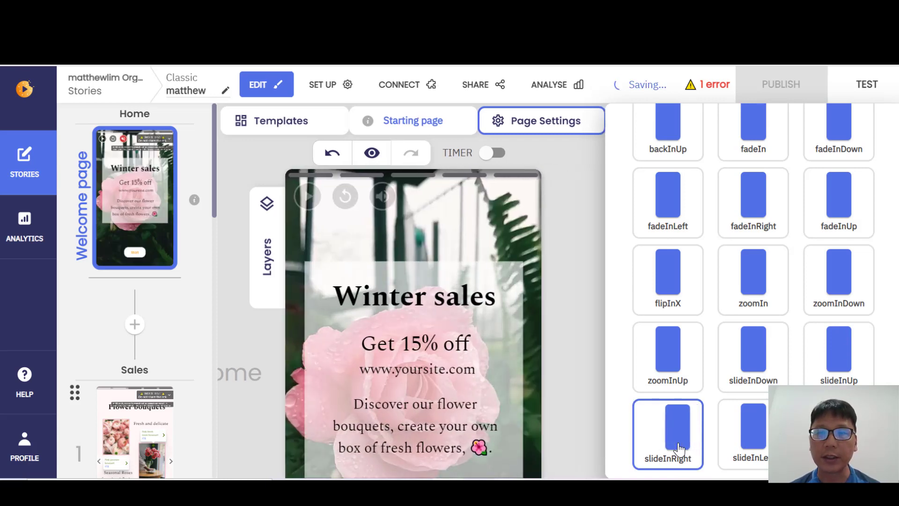
scroll(680, 449, up, 6)
scroll(679, 448, up, 2)
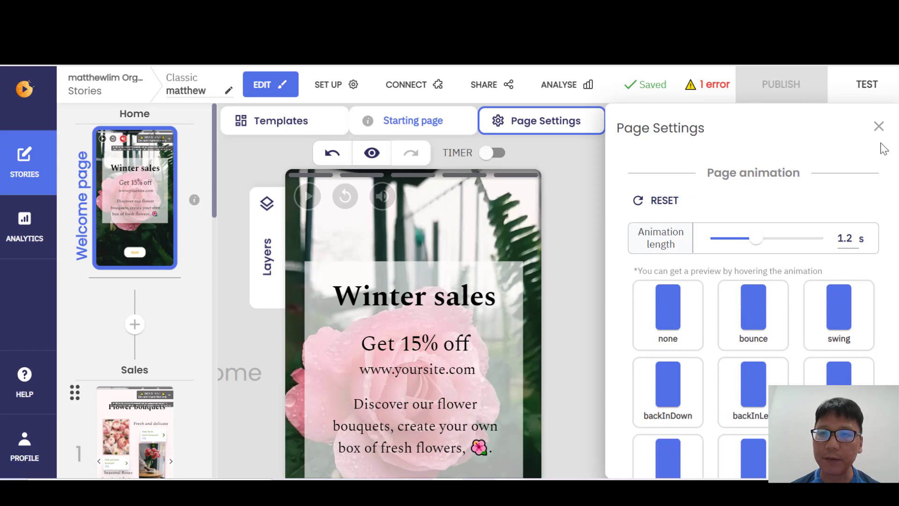
click(873, 130)
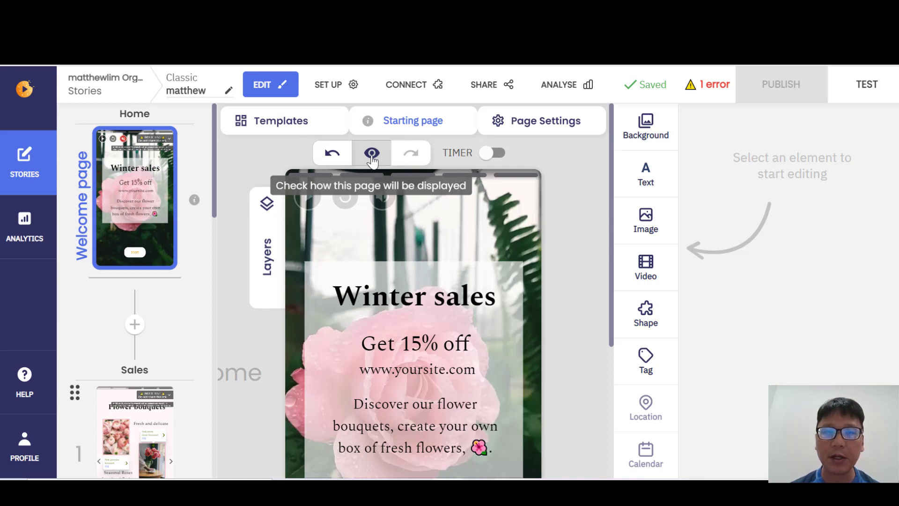
- Turn on the welcome page's timer and turn it off again
click(492, 153)
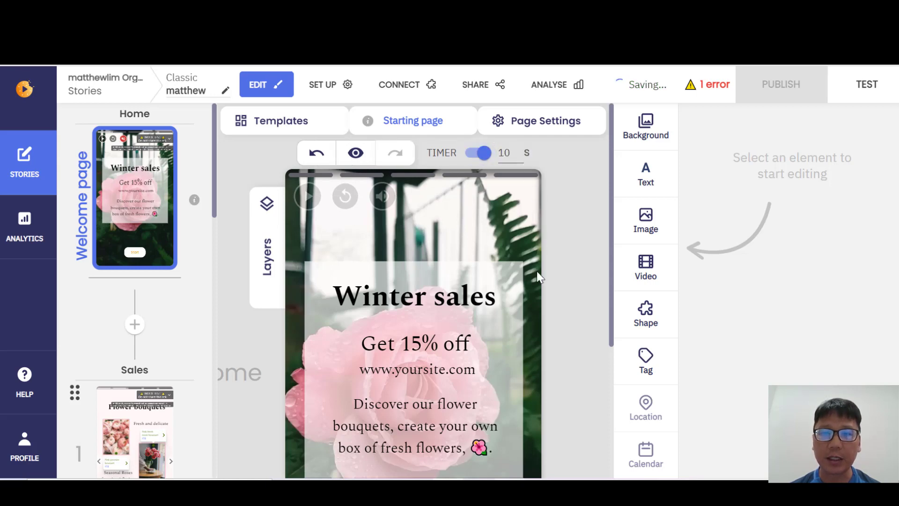
scroll(588, 293, down, 2)
scroll(572, 315, up, 2)
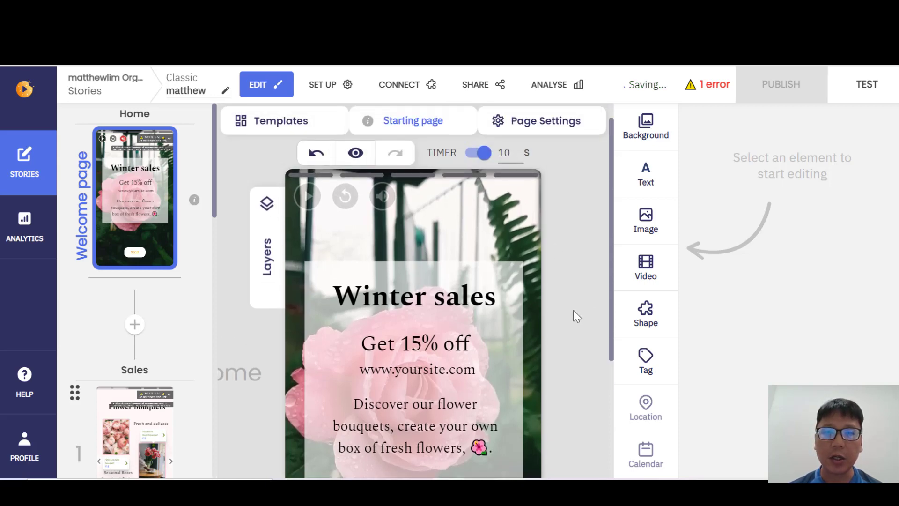
click(485, 153)
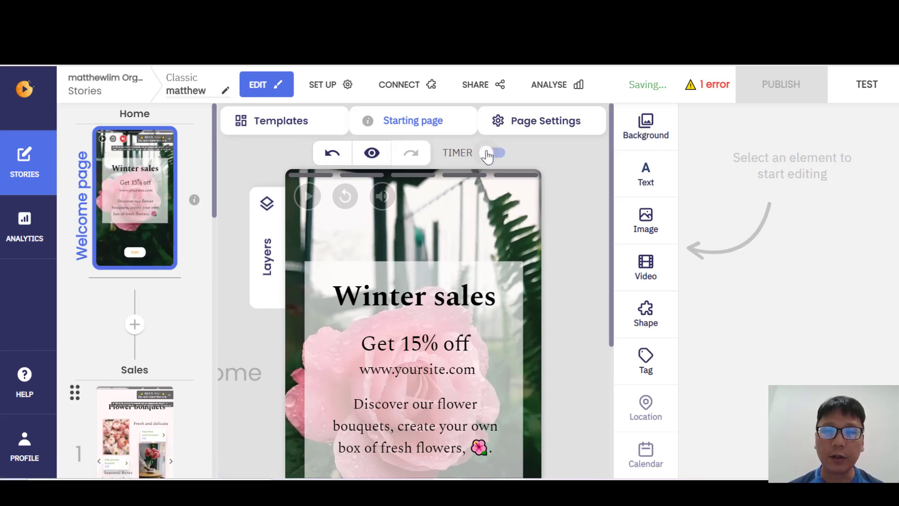
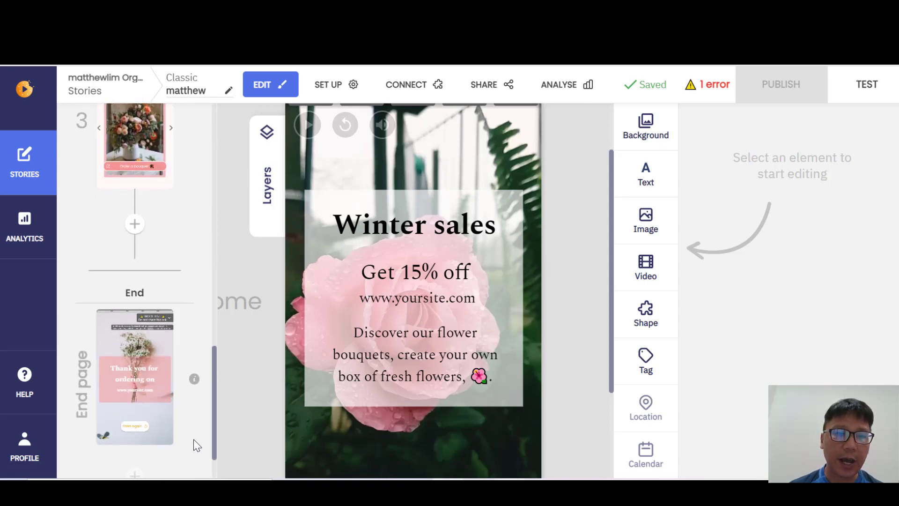
- Replace the welcome page's background video with the Pexels aerial clip of a road through a green forest
scroll(194, 428, up, 15)
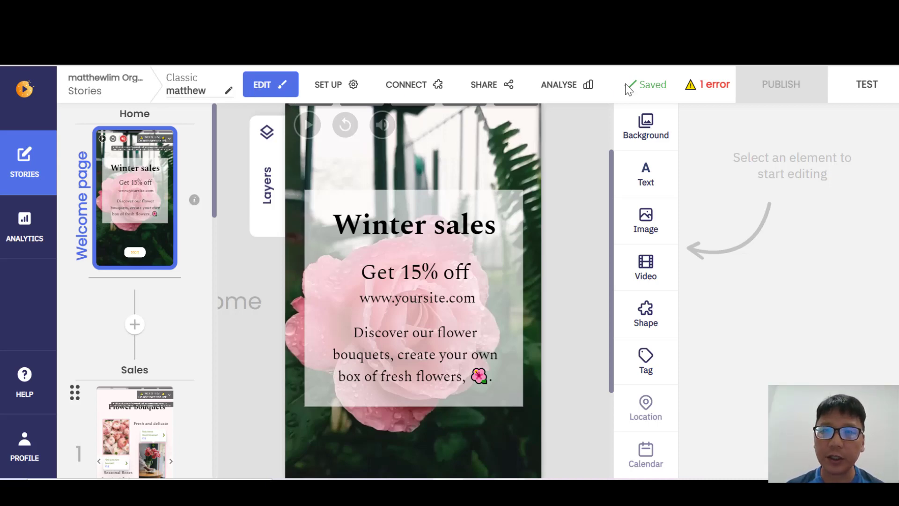
scroll(548, 229, up, 2)
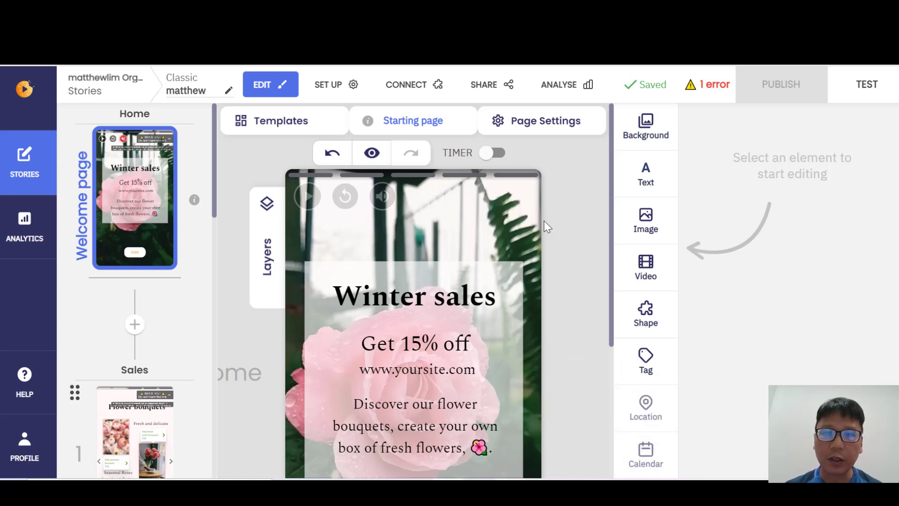
click(653, 135)
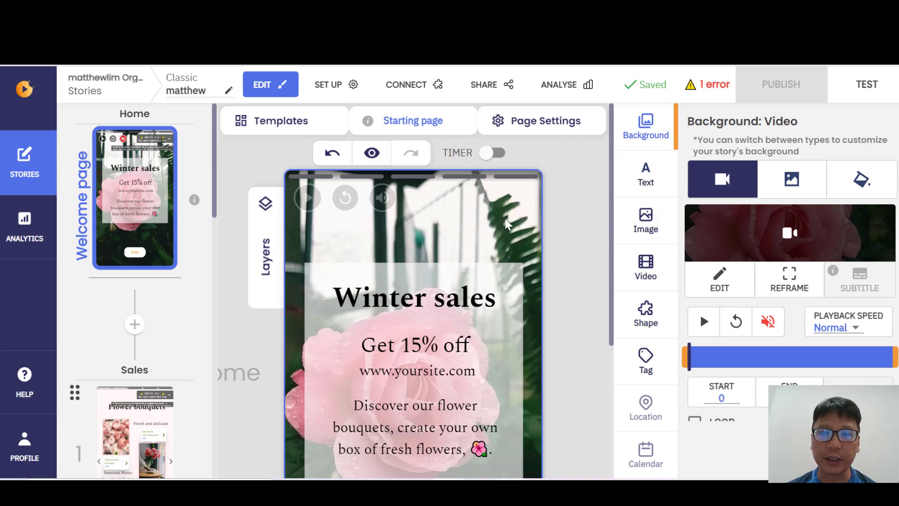
click(792, 244)
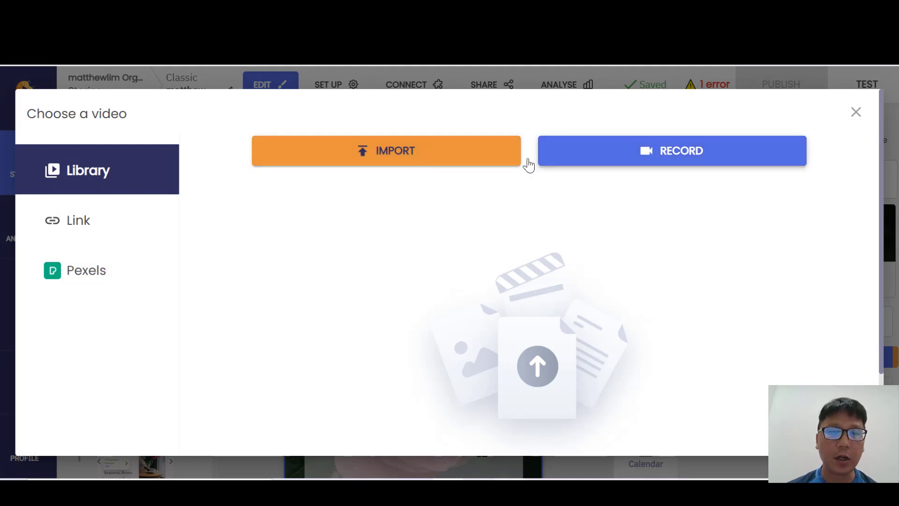
click(63, 234)
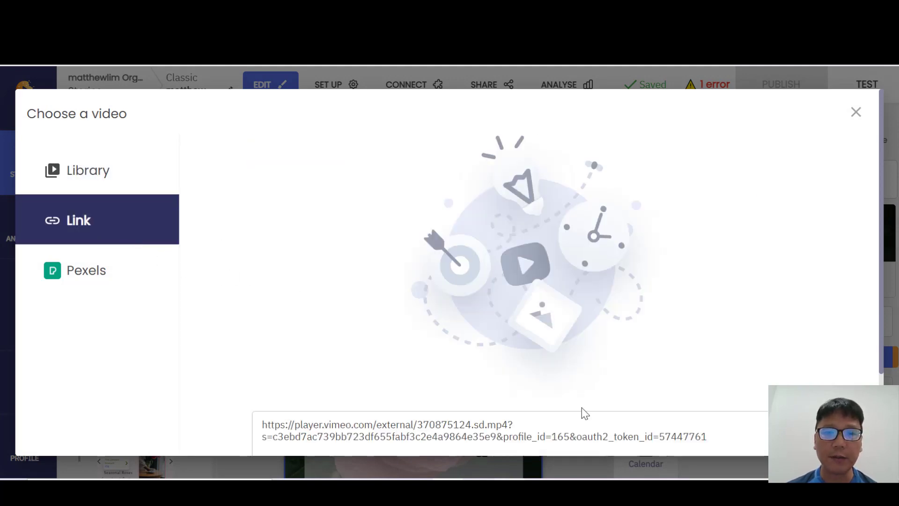
scroll(585, 413, down, 2)
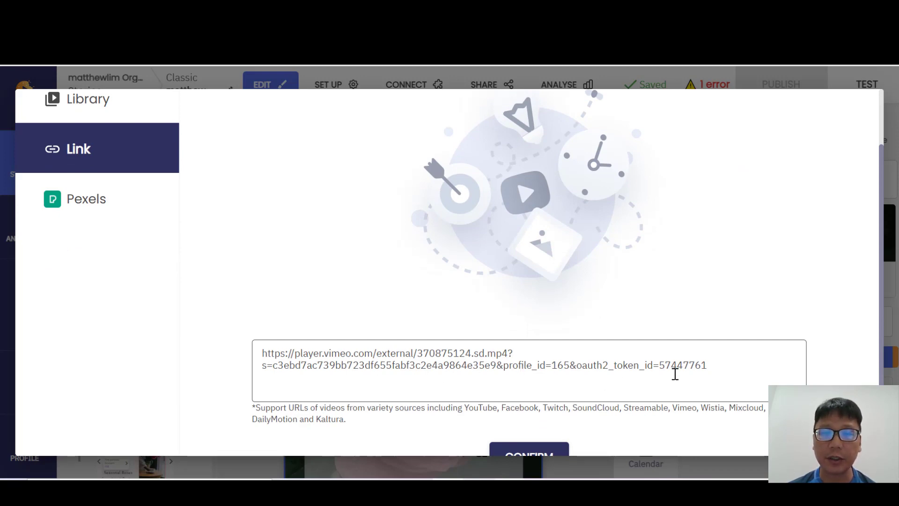
click(128, 208)
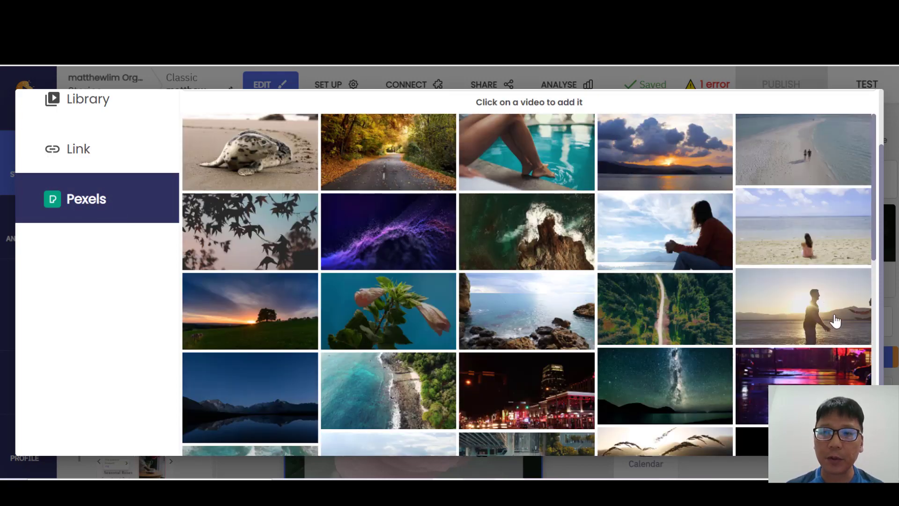
click(672, 315)
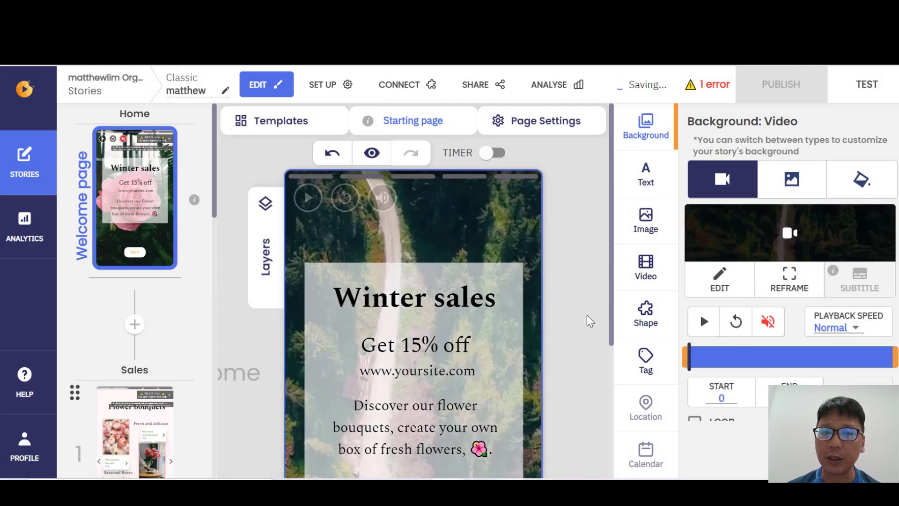
scroll(588, 321, down, 2)
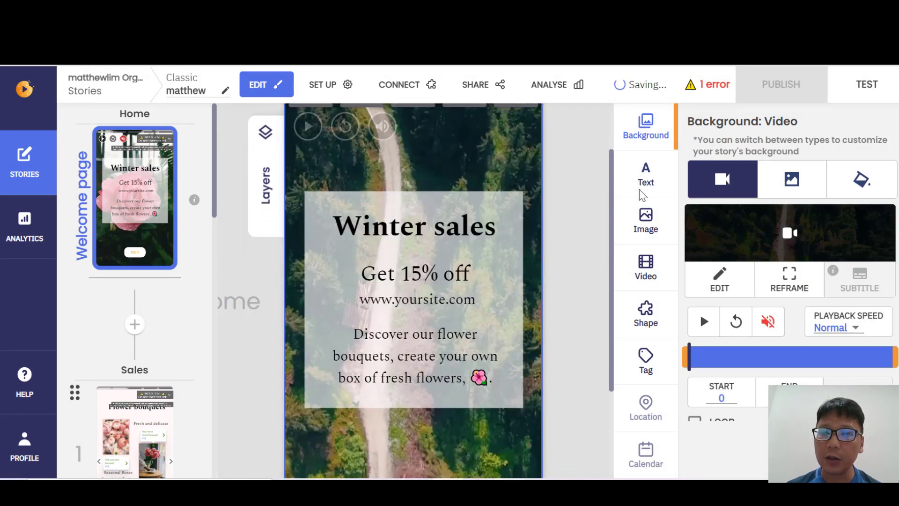
- Browse the Pexels videos for the background again and close the picker without choosing one
click(726, 292)
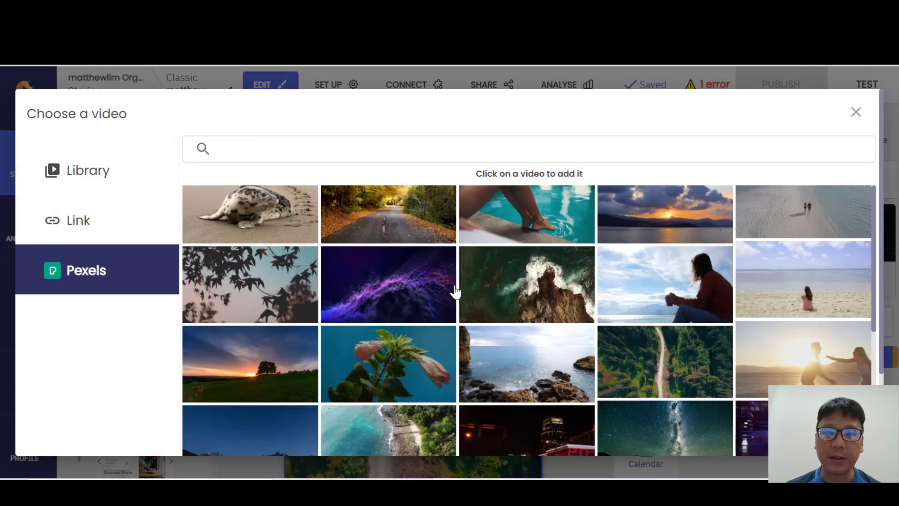
scroll(451, 287, down, 5)
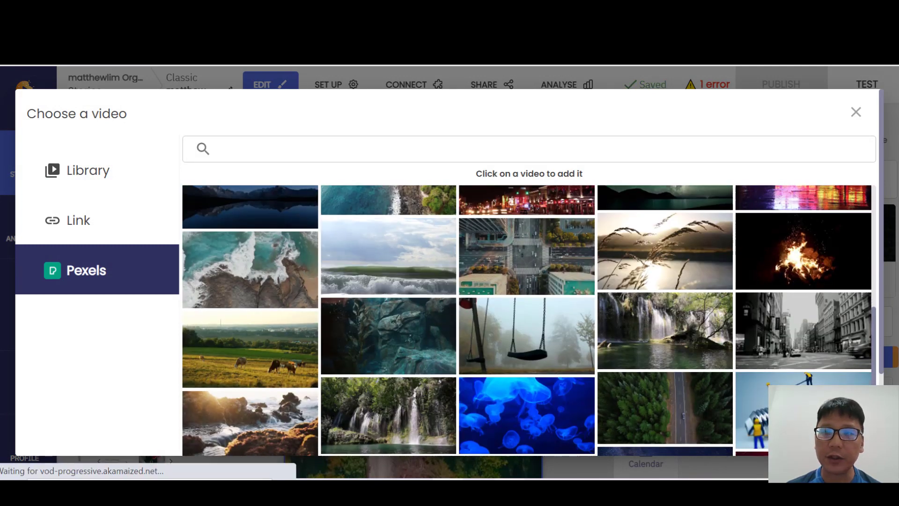
click(856, 113)
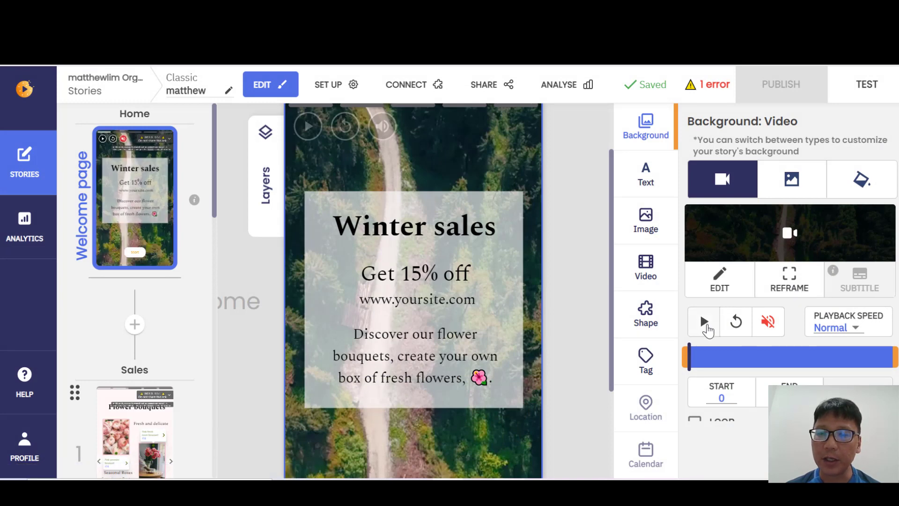
- Keep the background video's playback speed at Normal, turn on looping, and view its proportions options
click(855, 330)
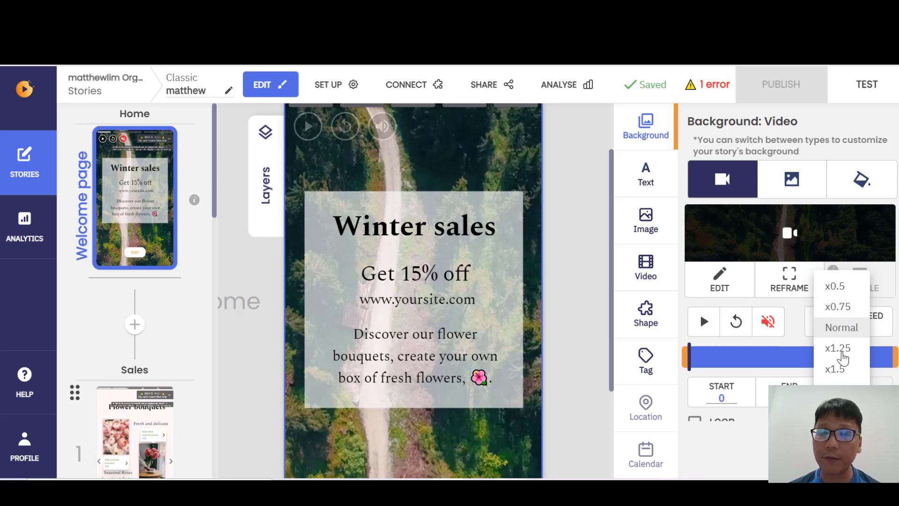
click(846, 330)
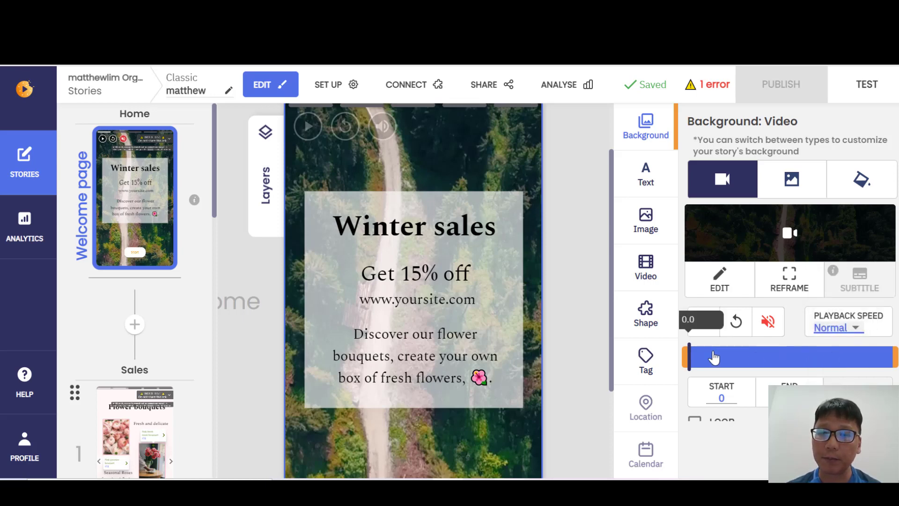
scroll(703, 323, down, 2)
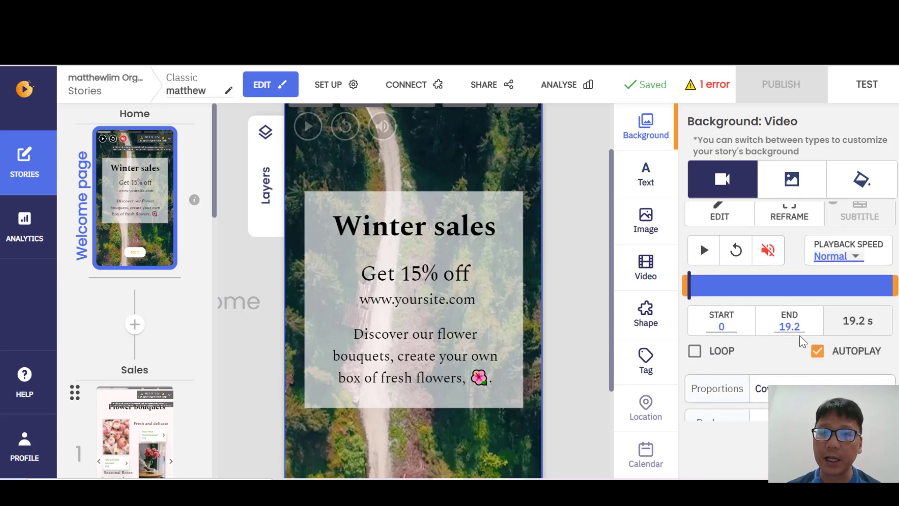
click(695, 351)
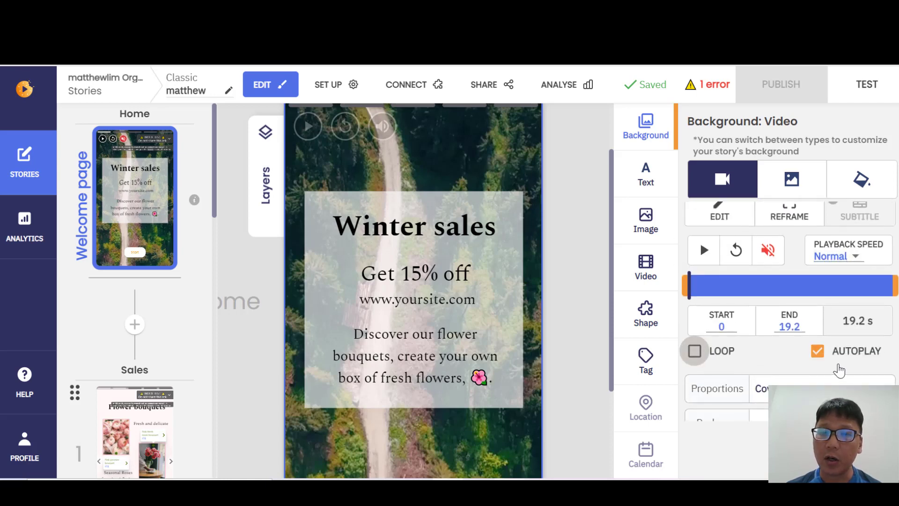
scroll(814, 337, down, 3)
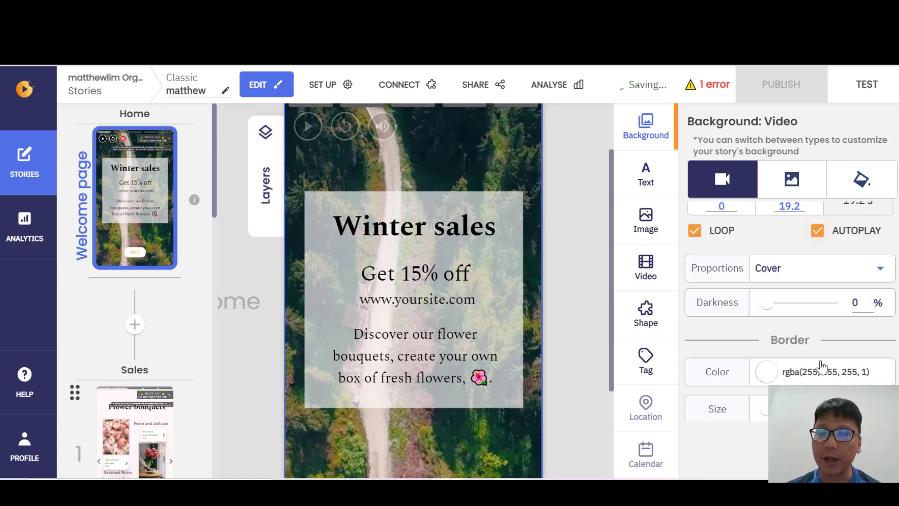
click(863, 258)
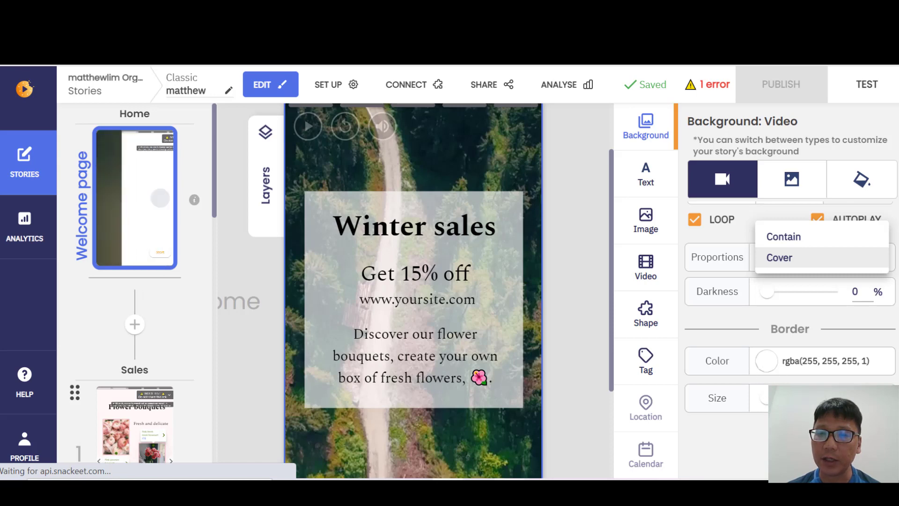
- Try Rubik on the "Winter sales" heading, settle on the Squada One font, and set its size to 18 px
click(654, 182)
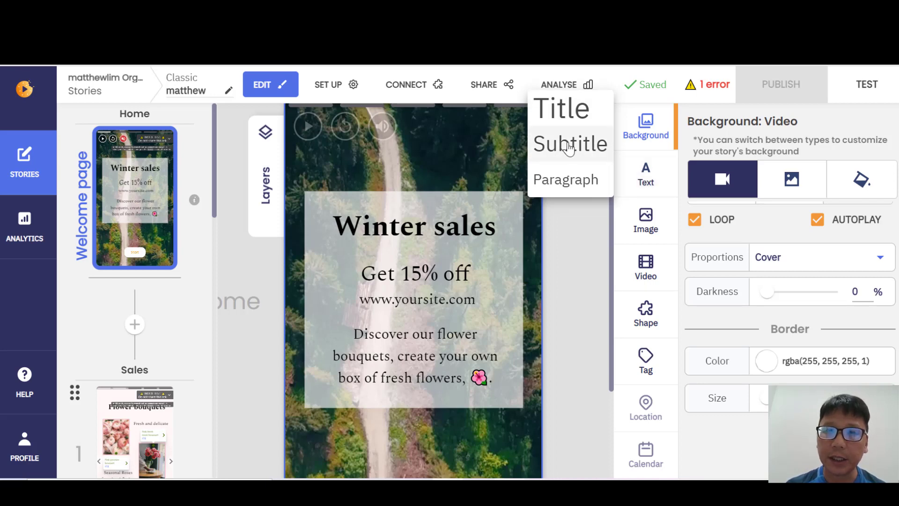
click(411, 230)
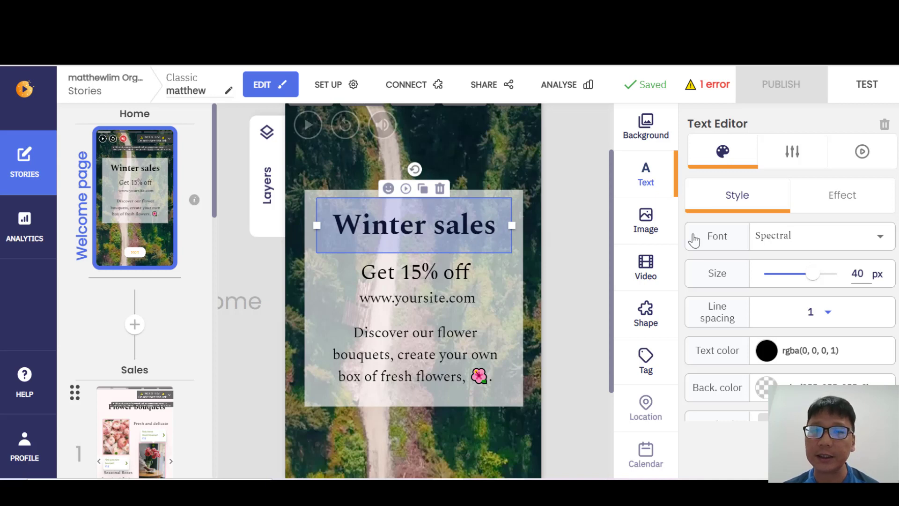
click(796, 238)
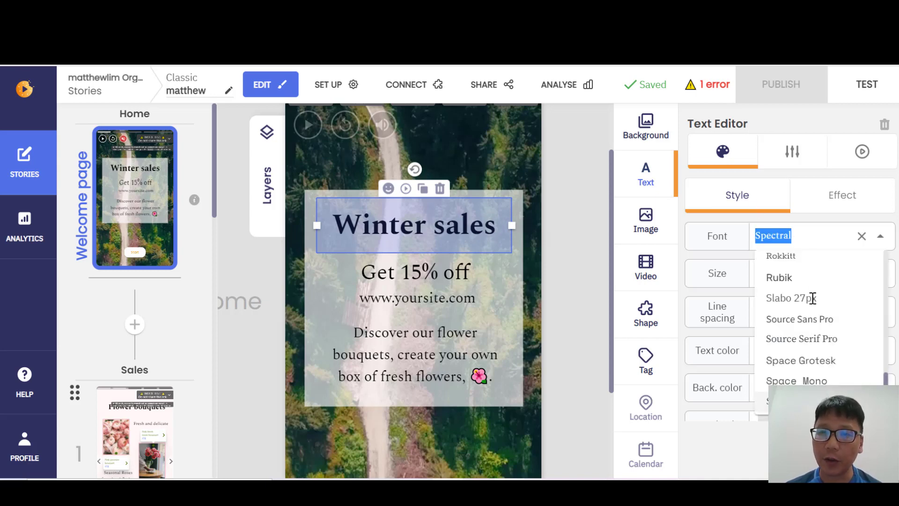
click(789, 279)
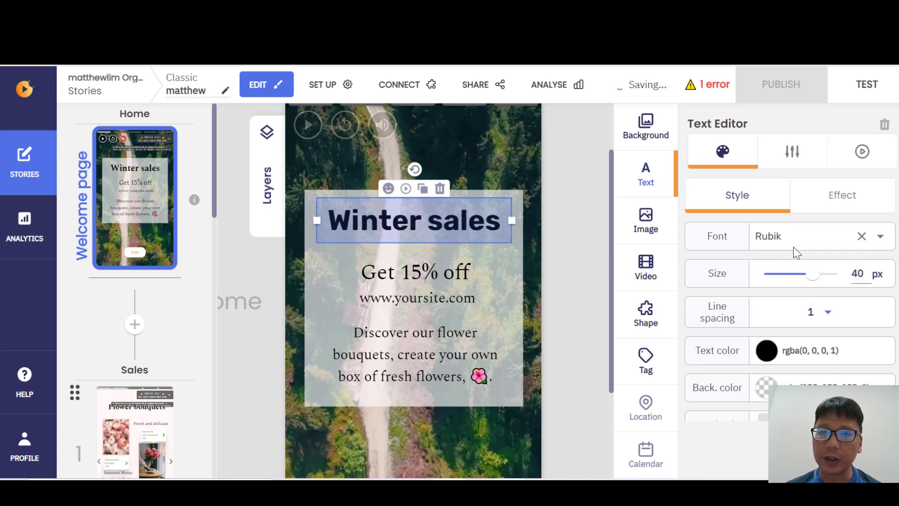
click(879, 236)
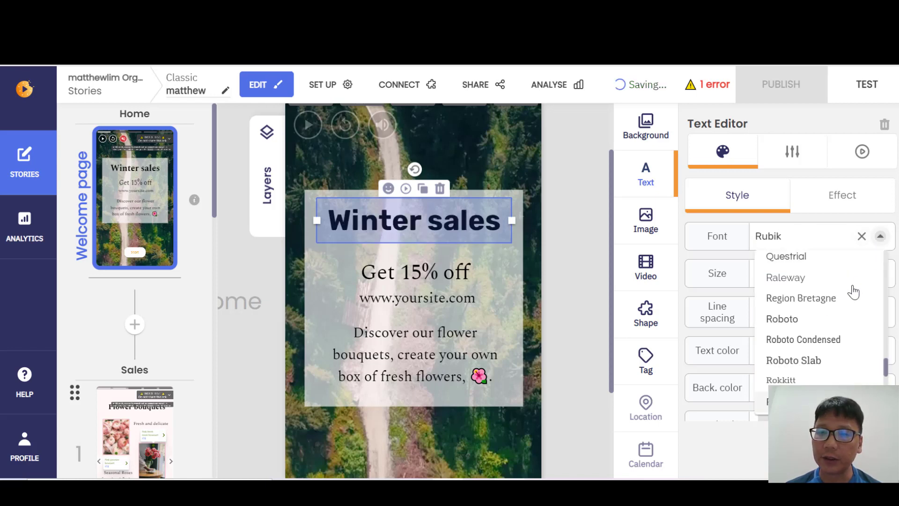
scroll(841, 317, down, 1)
scroll(840, 317, down, 5)
scroll(823, 311, up, 2)
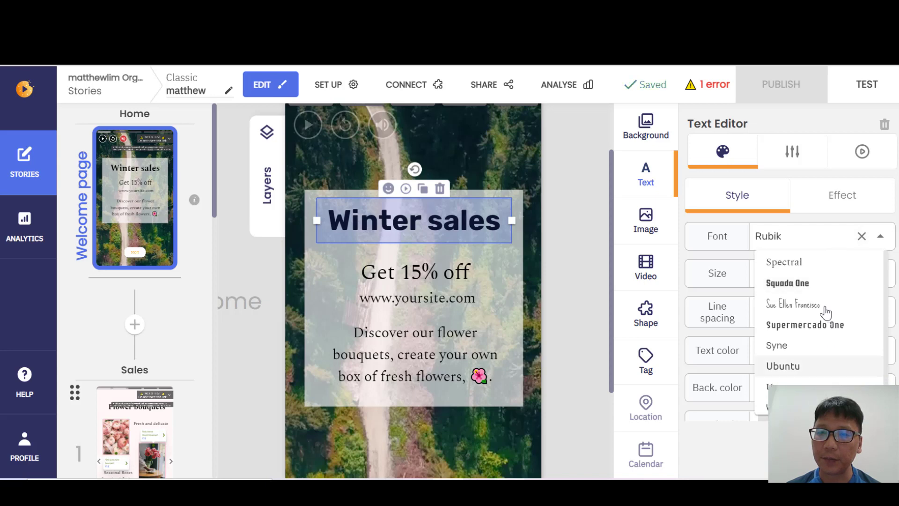
click(801, 289)
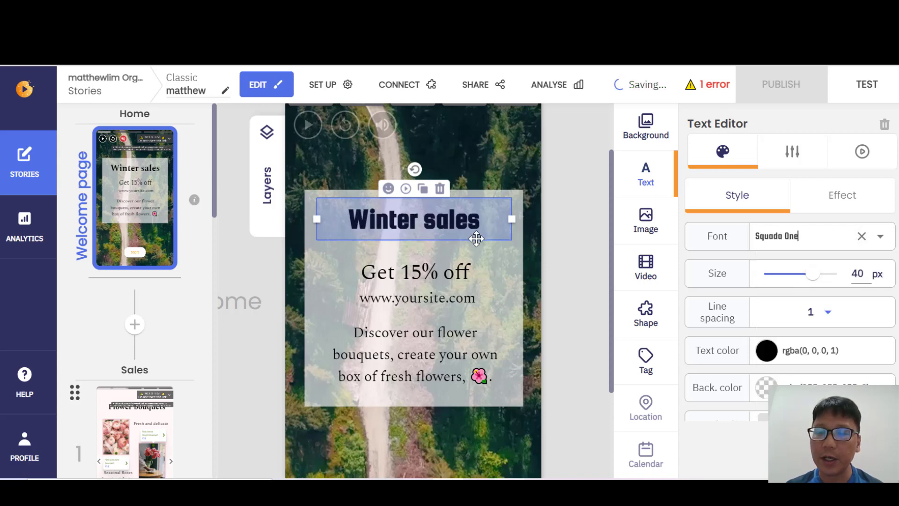
drag(813, 274, 784, 287)
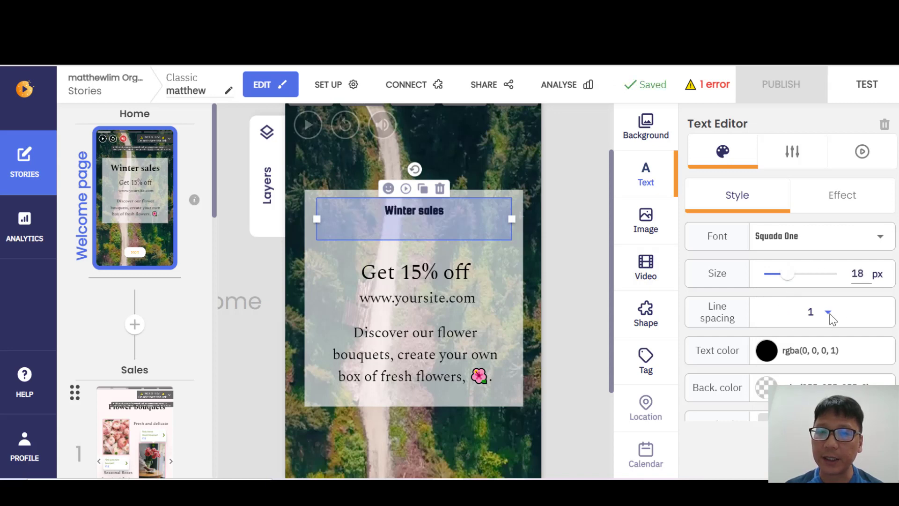
- Give the "Winter sales" heading italic emphasis and the dark yellow text color rgba(190, 178, 25, 1)
scroll(824, 314, down, 2)
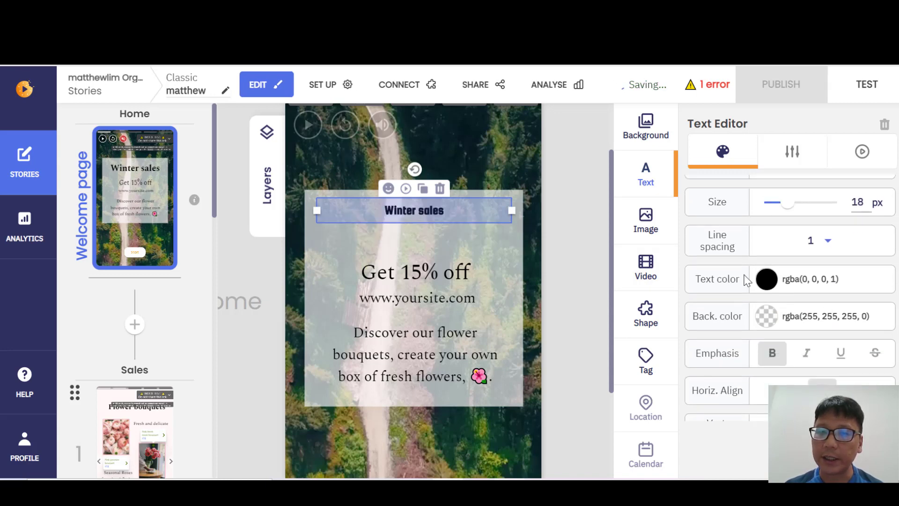
click(764, 290)
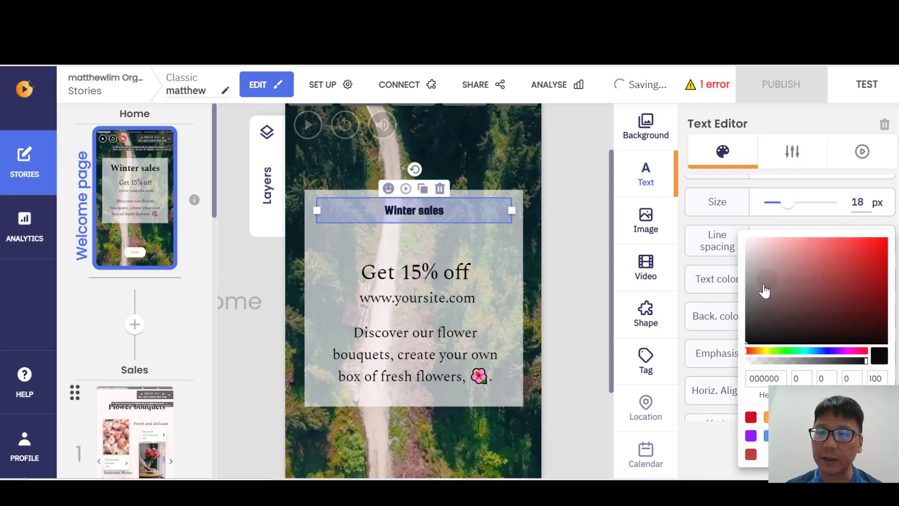
click(764, 351)
click(869, 265)
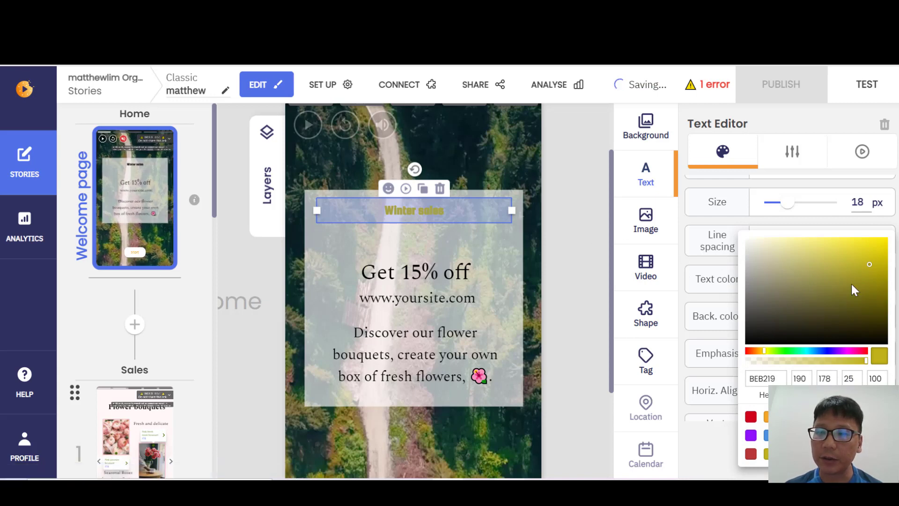
click(681, 260)
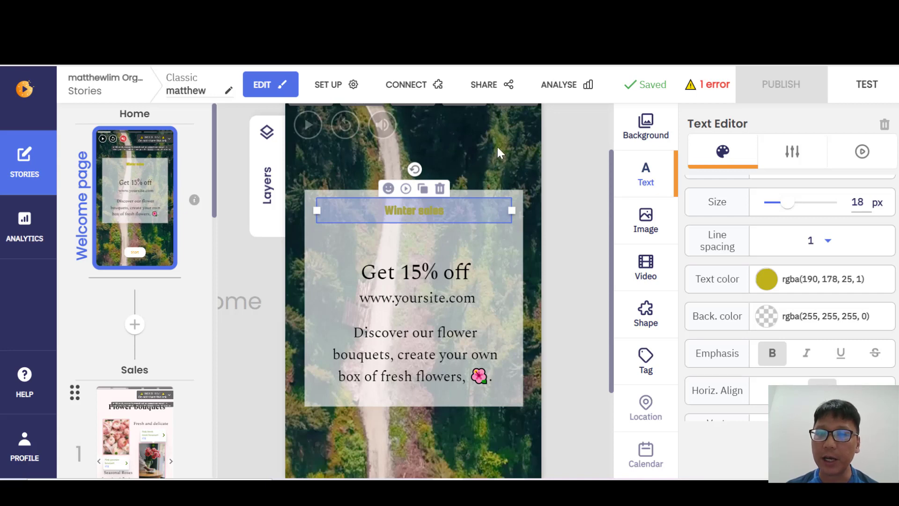
scroll(809, 274, down, 2)
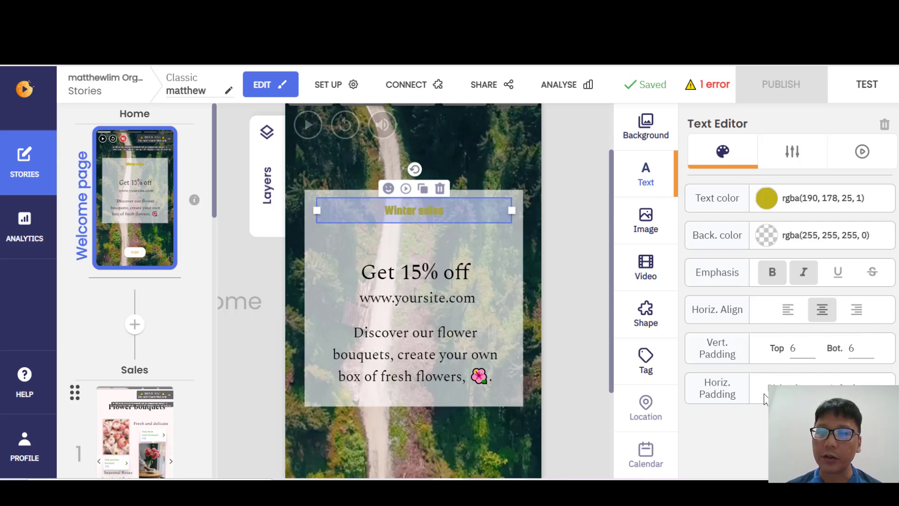
click(430, 277)
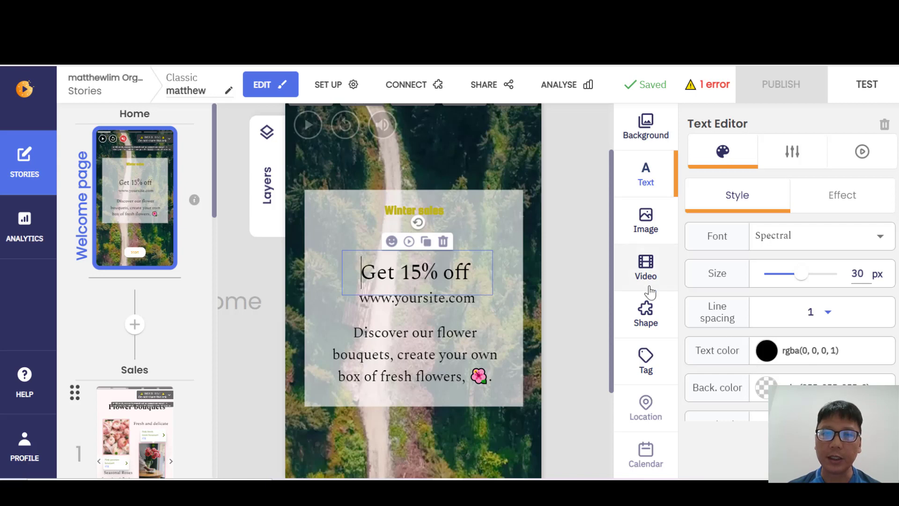
- Add an image element to the welcome page and browse the Link, Pexels, Giphy GIF and Pixabay sources for its picture
click(648, 215)
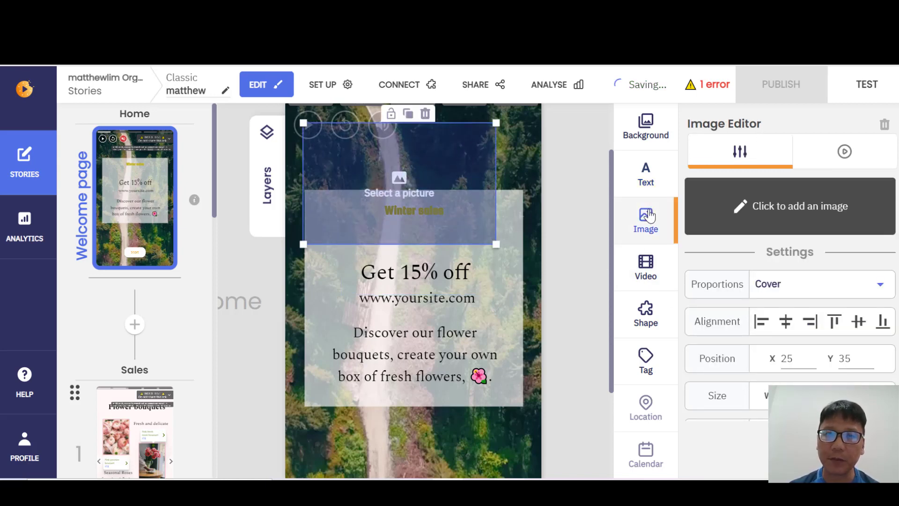
click(785, 219)
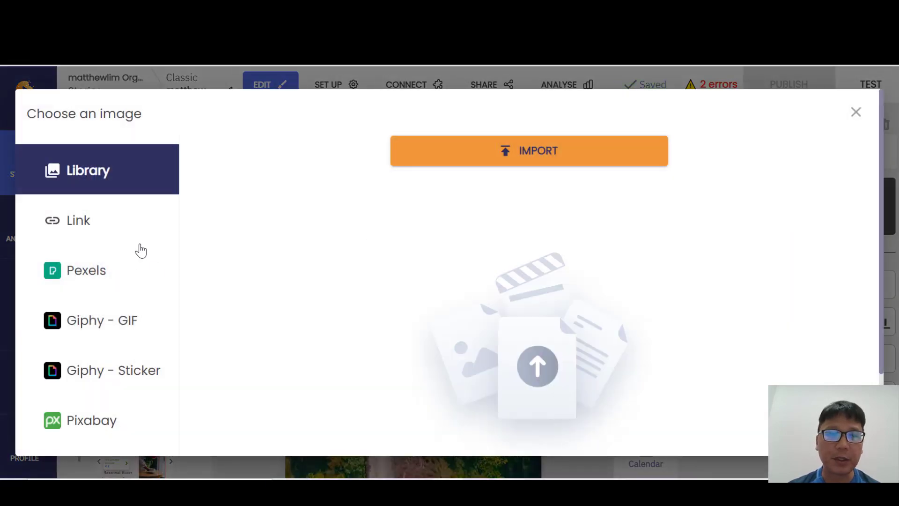
click(102, 229)
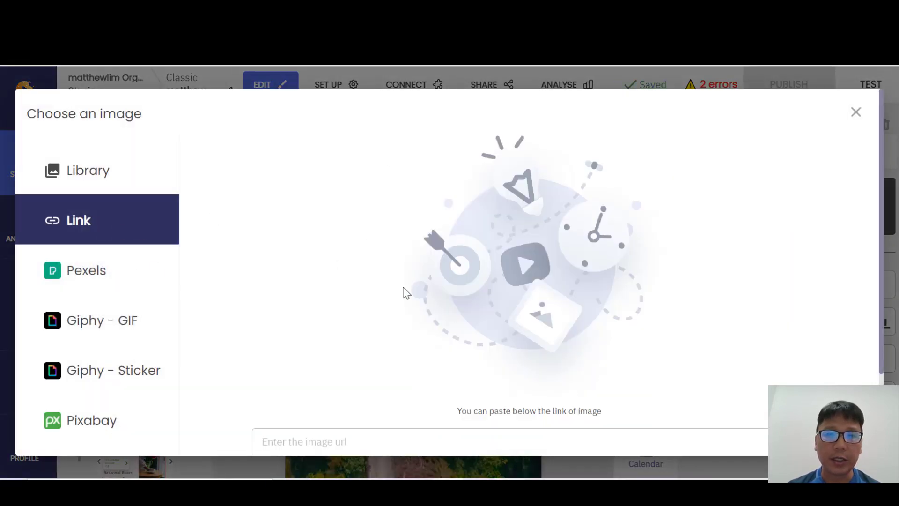
scroll(398, 382, down, 2)
scroll(334, 352, up, 2)
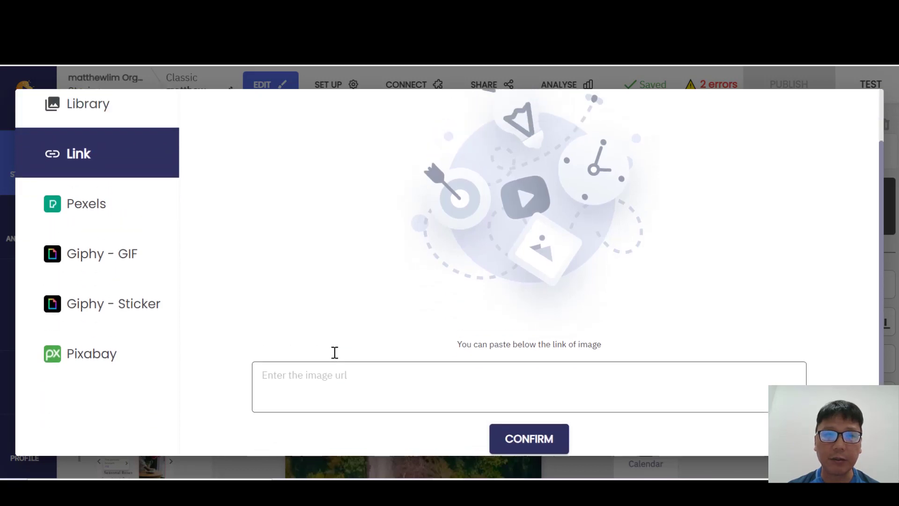
click(106, 247)
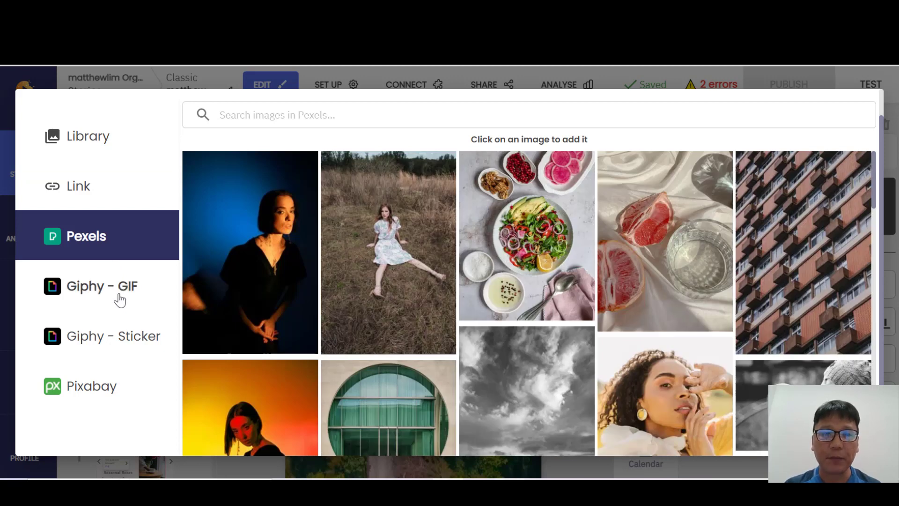
click(120, 299)
click(100, 395)
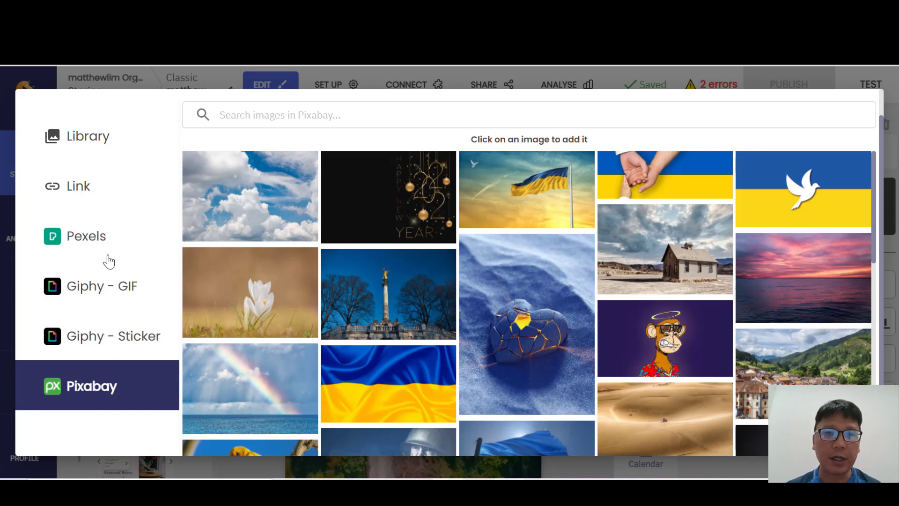
- Fill the image element with the Pexels photo of cut grapefruit beside a glass and move it to the page's upper right corner
click(101, 239)
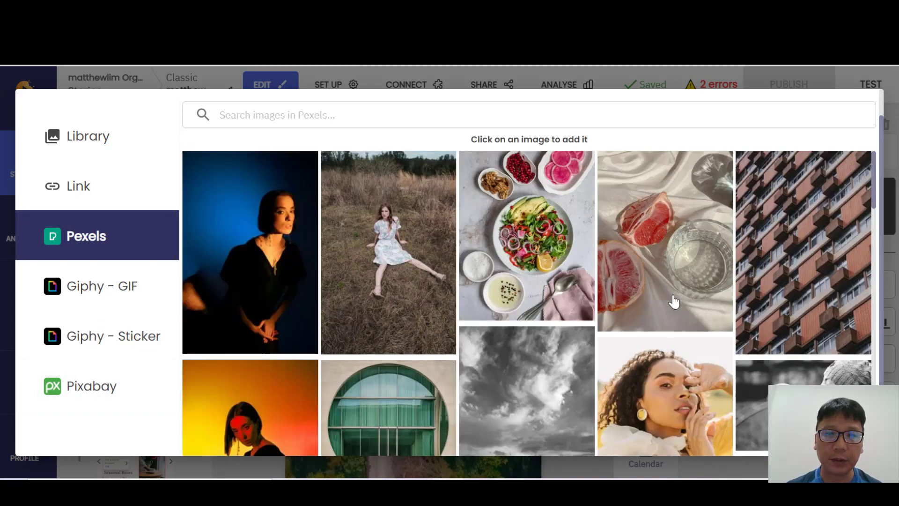
key(Escape)
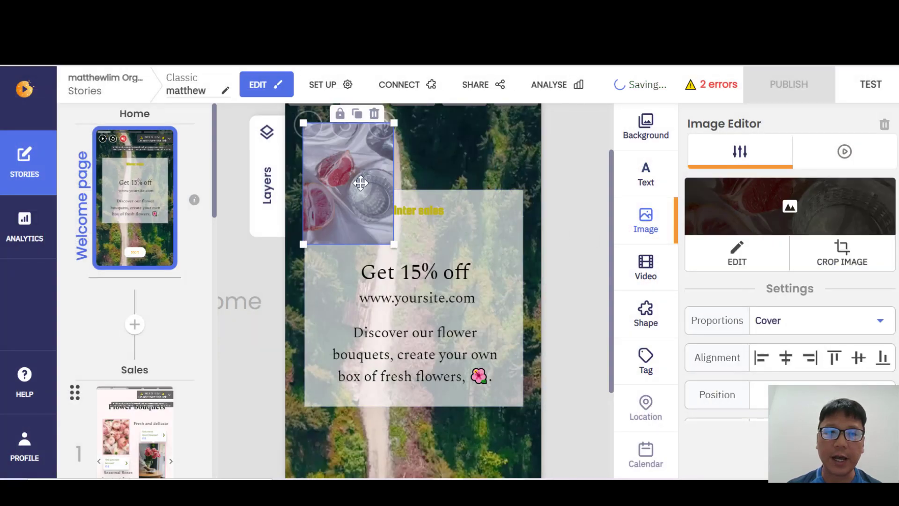
drag(360, 182, 488, 175)
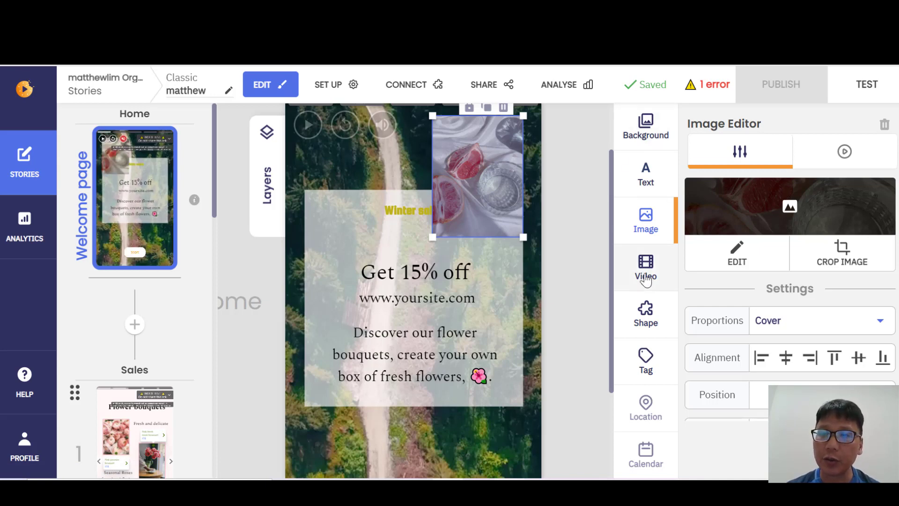
- Try an empty video element on the welcome page and add the star-eyed smiley shape from the Emoji category
click(645, 280)
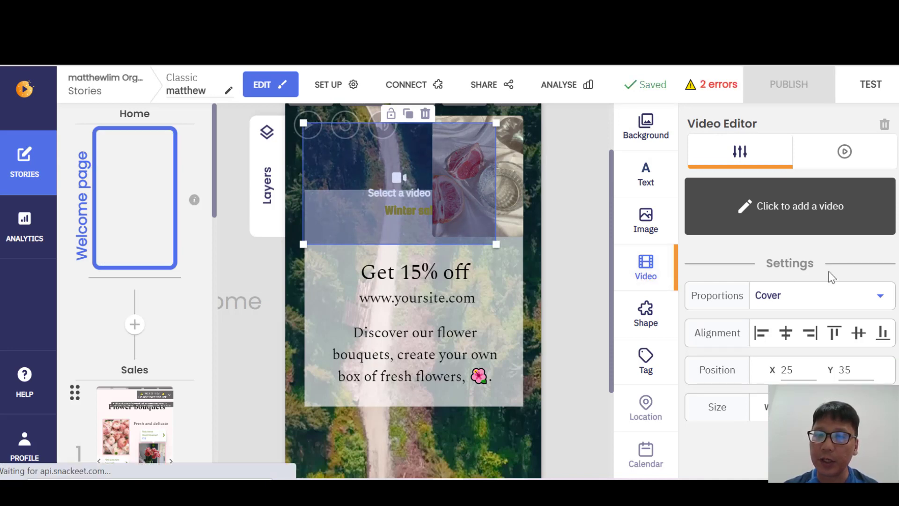
click(650, 316)
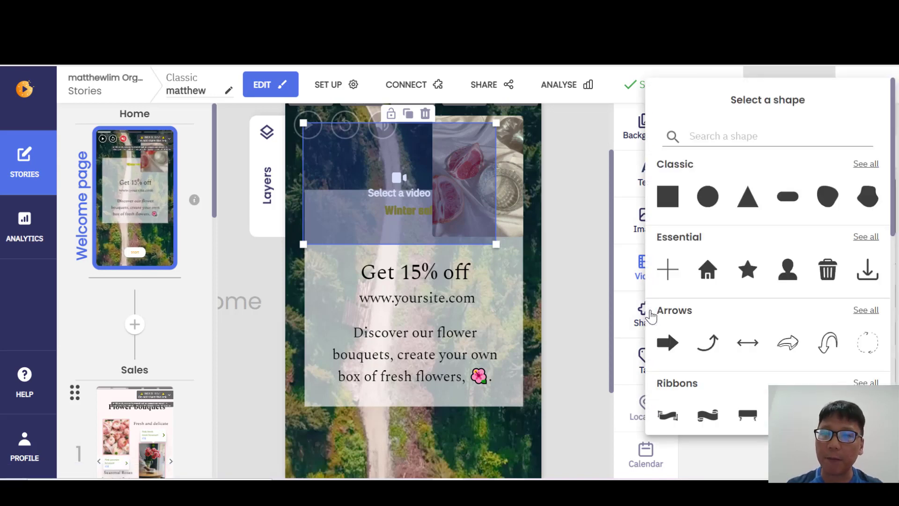
scroll(789, 282, down, 10)
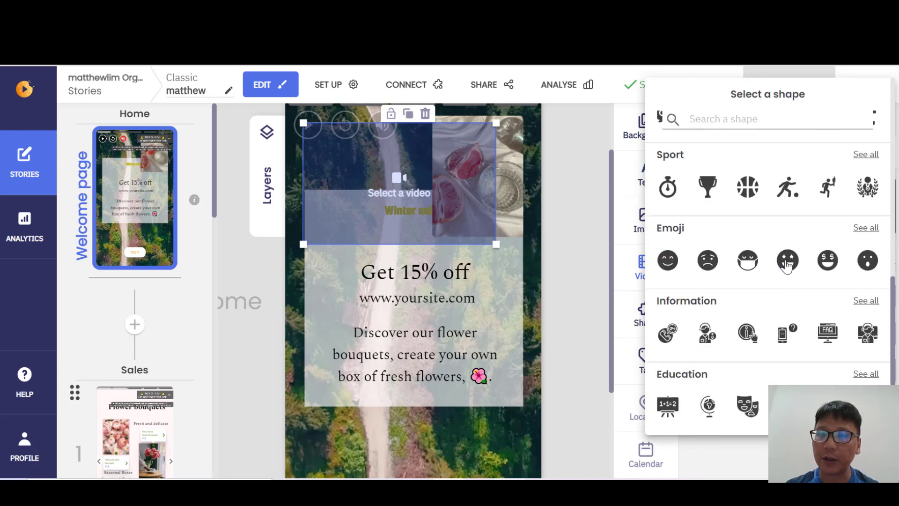
click(787, 262)
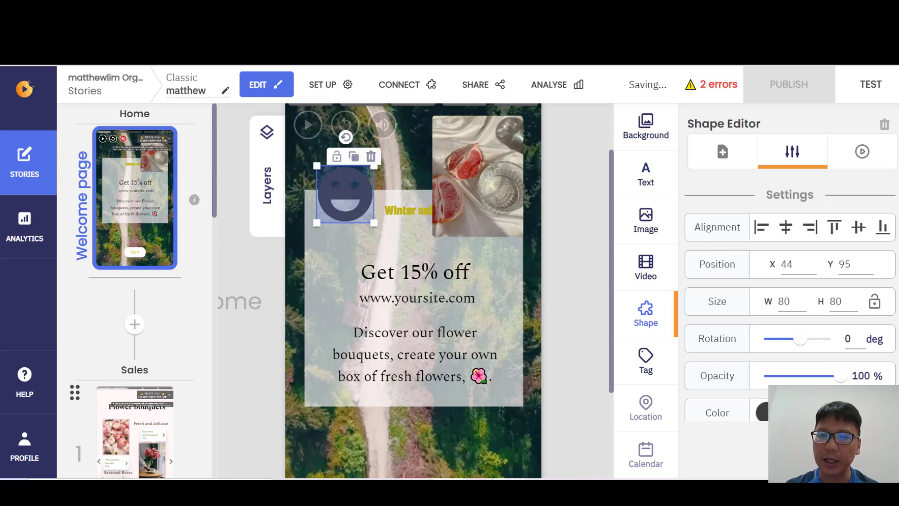
- Color the star-eyed smiley shape yellow with hex value E4D415
click(761, 412)
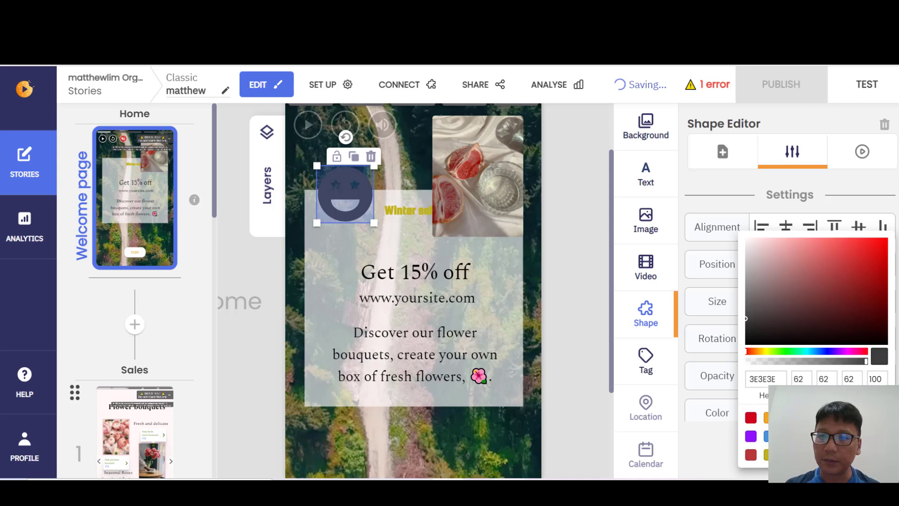
click(782, 416)
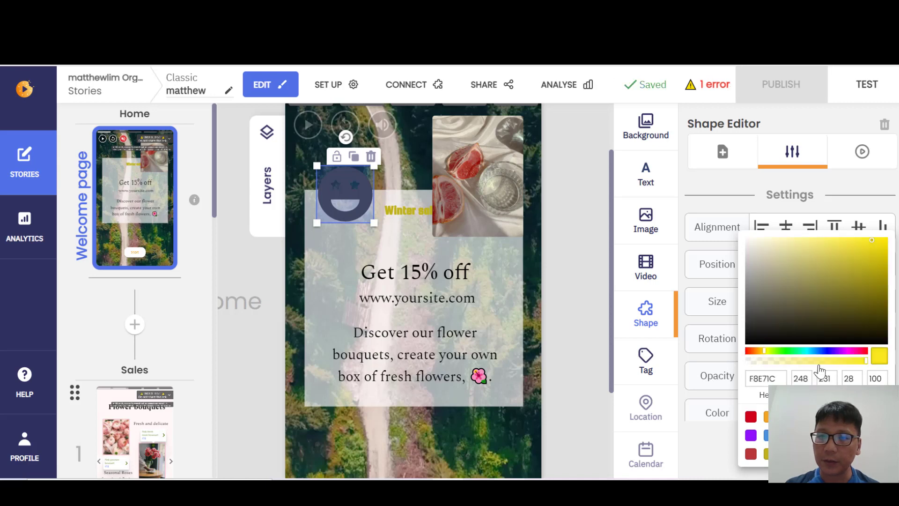
click(874, 248)
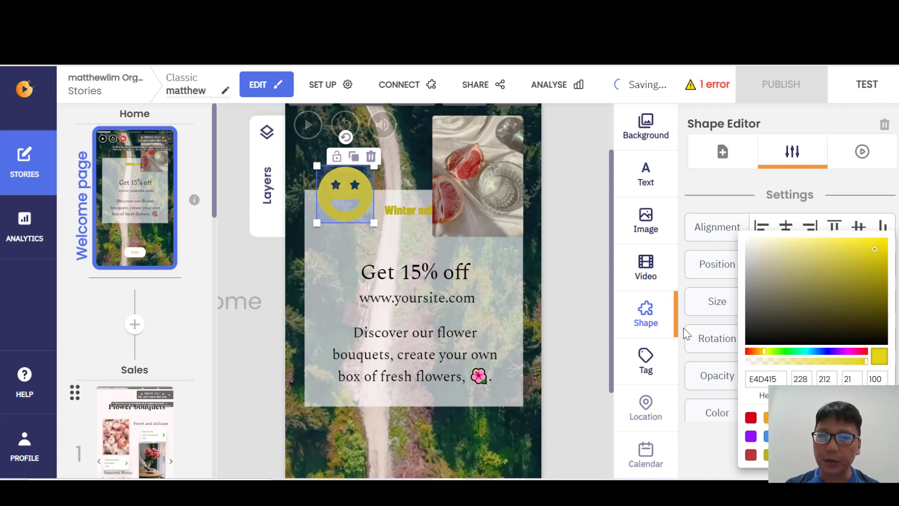
- Add an empty tag to the welcome page and open the Sales page
click(644, 356)
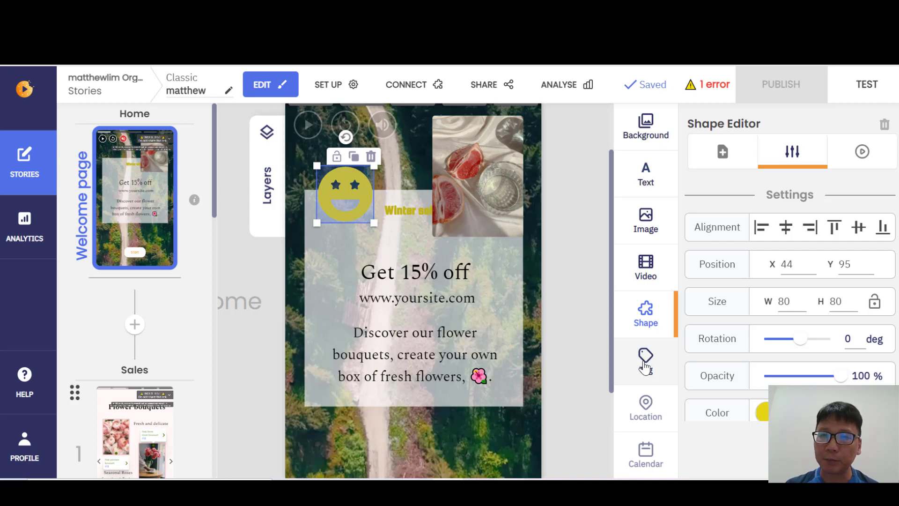
click(645, 360)
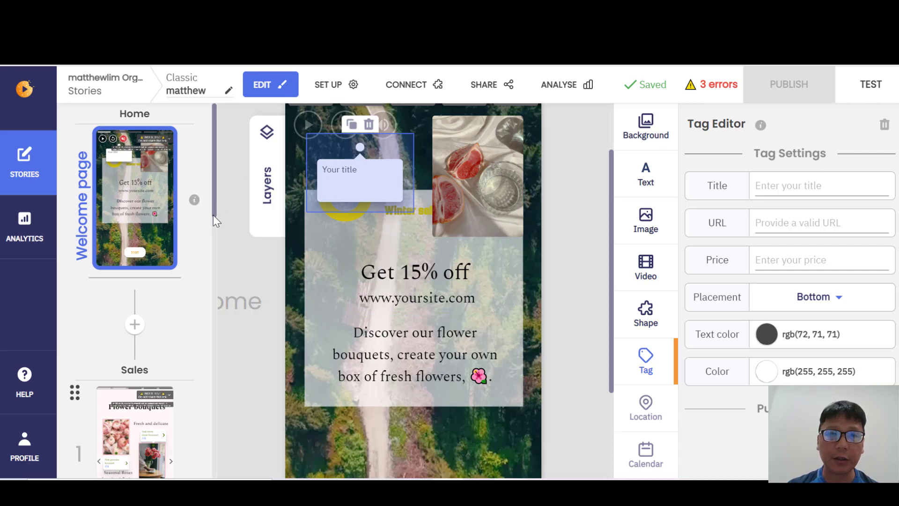
drag(212, 215, 213, 250)
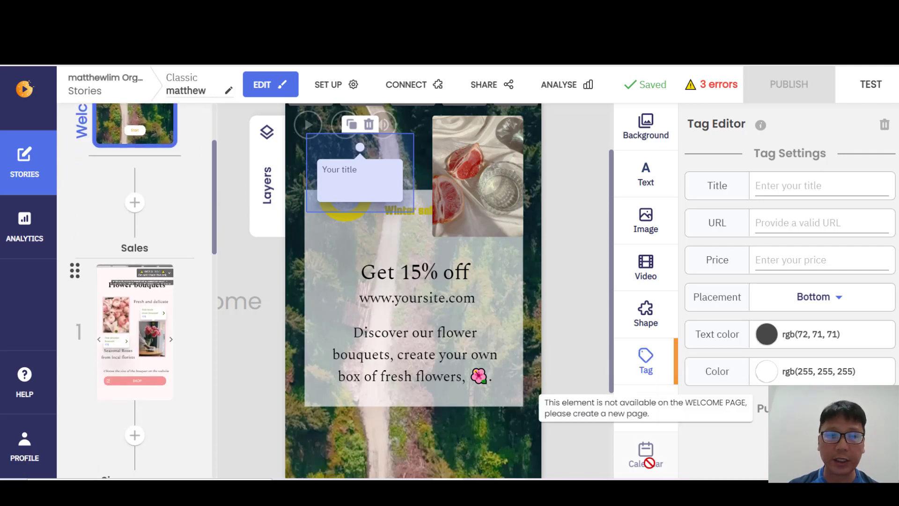
click(168, 335)
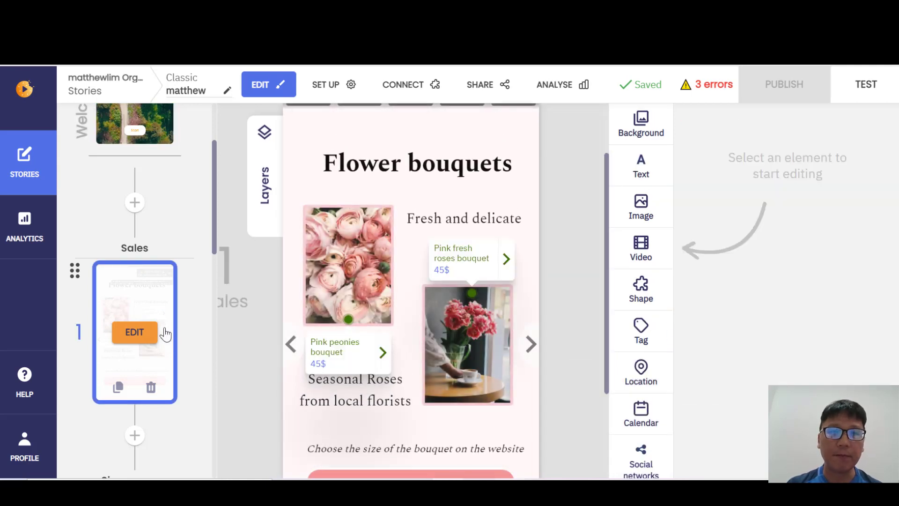
- Return to the welcome page, review its redirect options and keep the redirect set to Next page
click(174, 134)
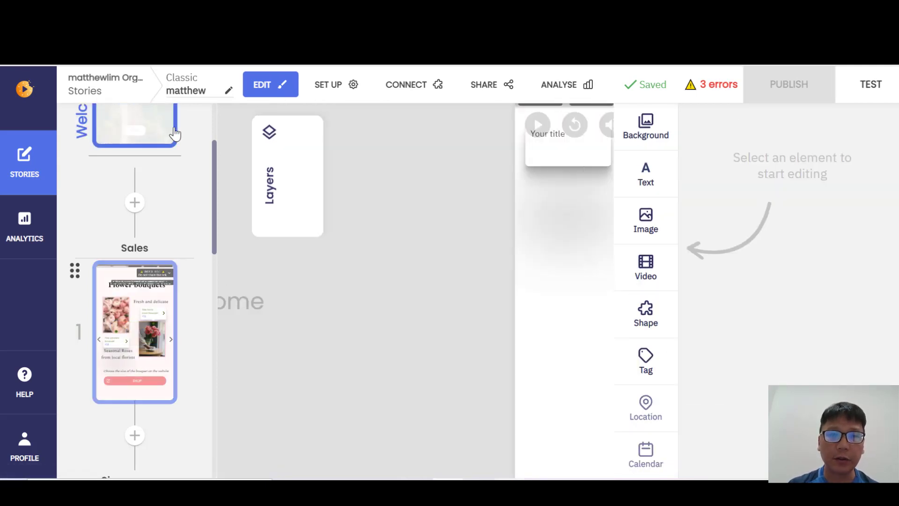
scroll(575, 311, down, 2)
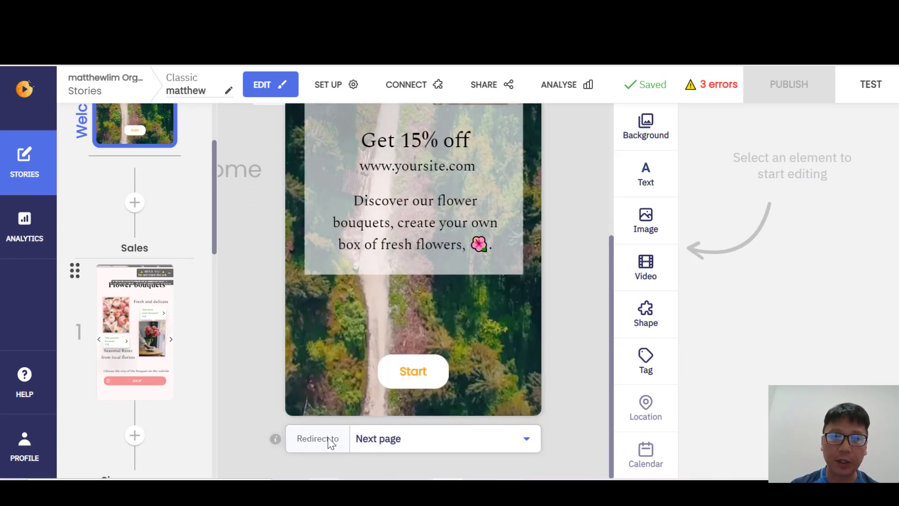
click(412, 447)
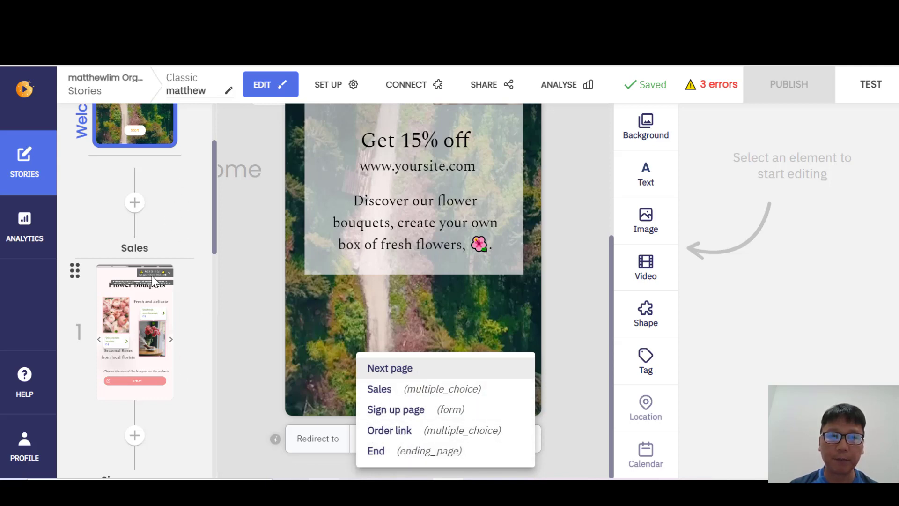
click(400, 369)
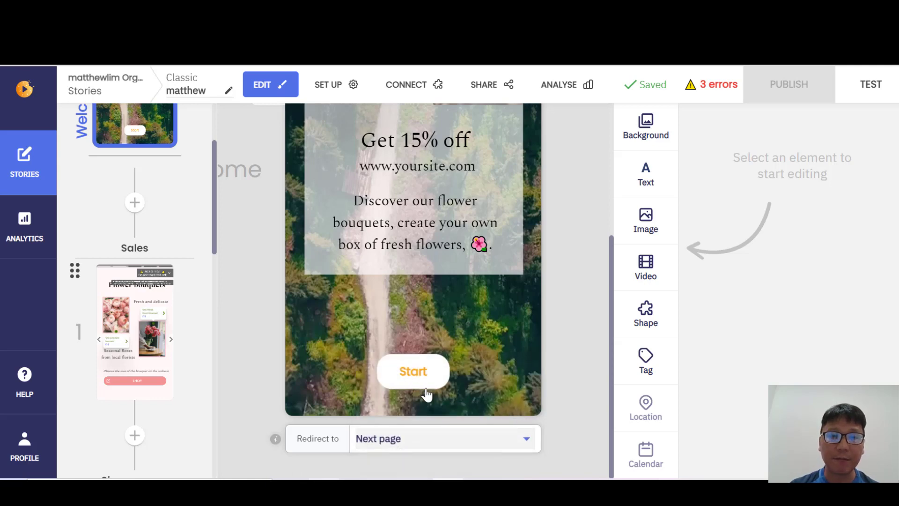
click(442, 442)
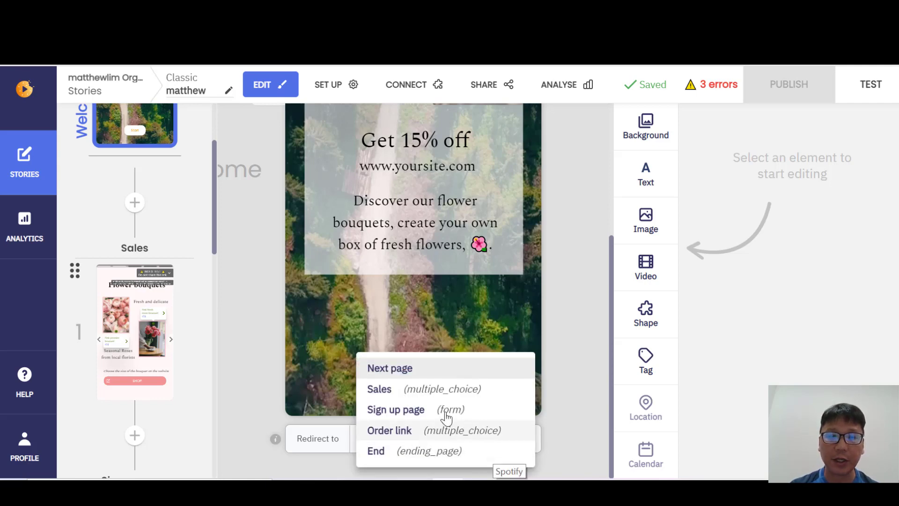
click(562, 362)
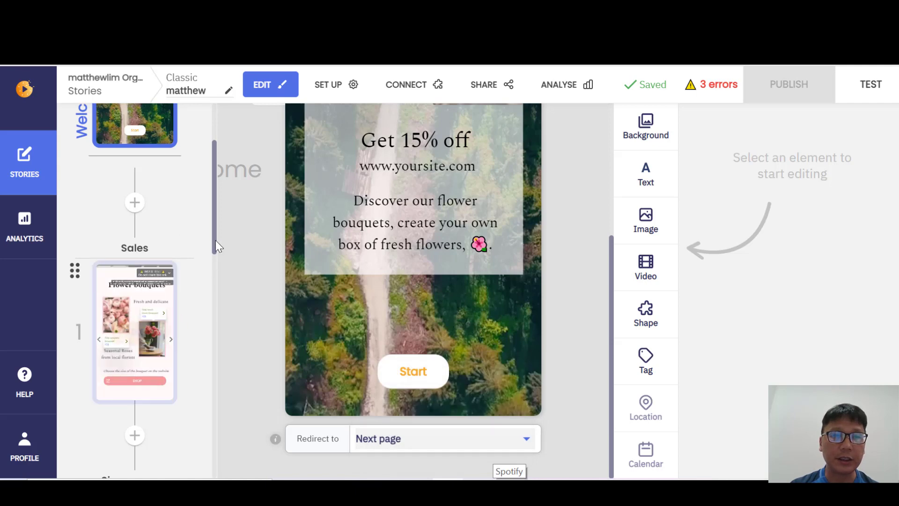
- Open the Sales page with the flower bouquets for editing
scroll(216, 240, up, 3)
scroll(197, 281, down, 4)
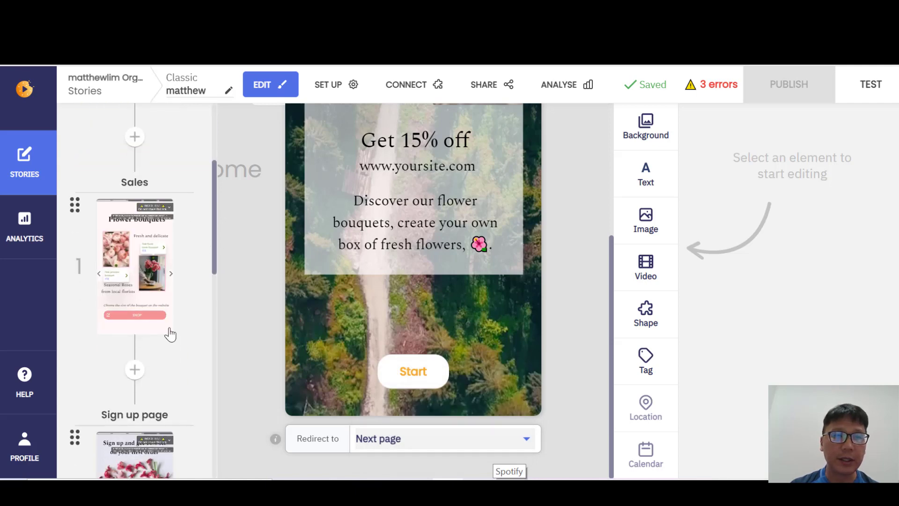
click(137, 307)
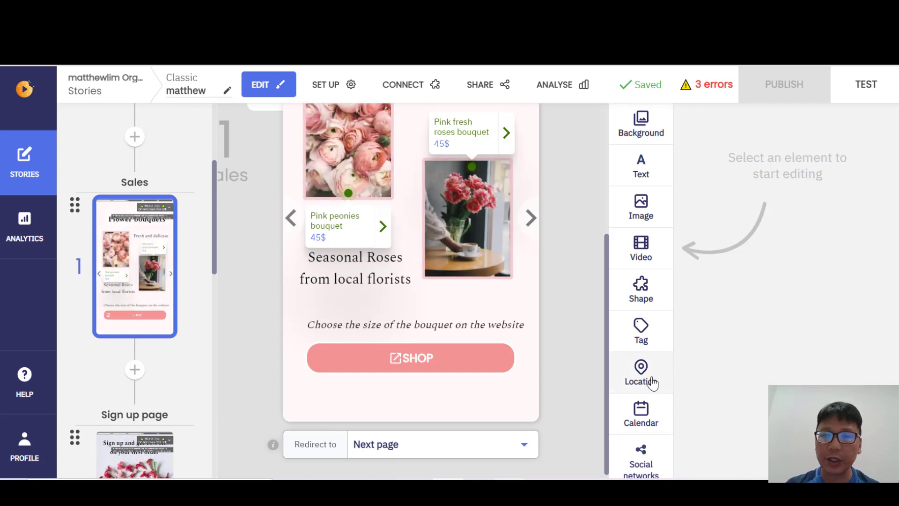
scroll(531, 348, up, 2)
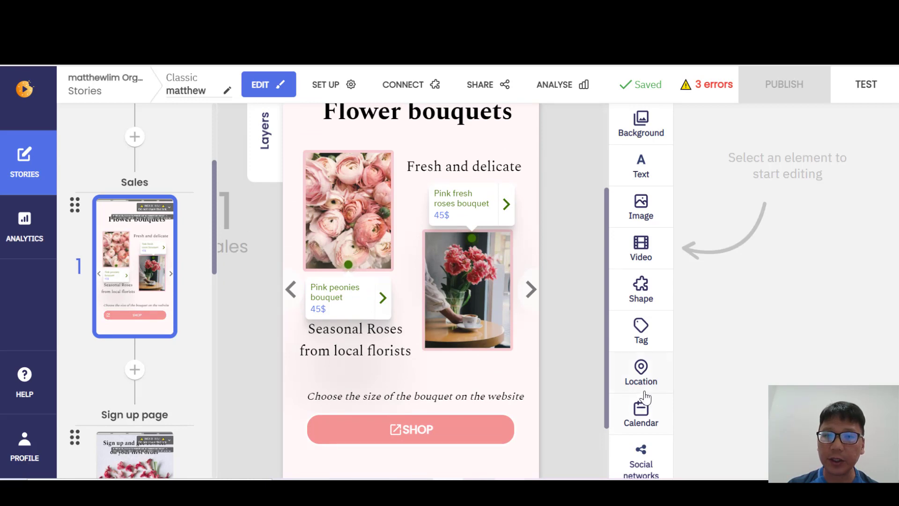
- Try a location element on the Sales page and view its settings and animation options
click(641, 369)
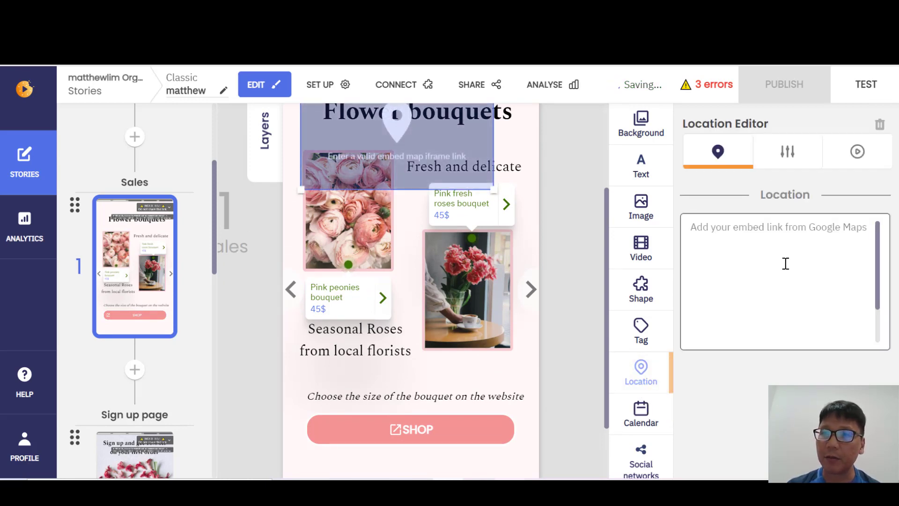
click(788, 151)
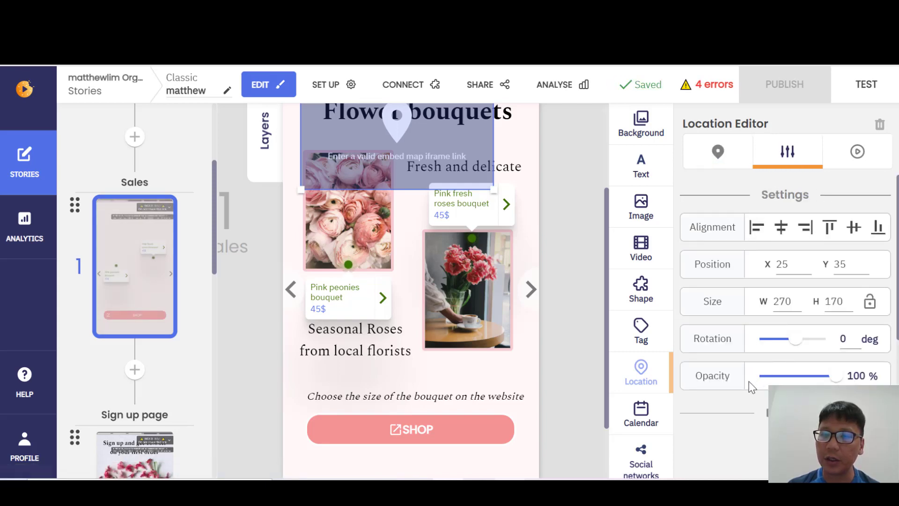
click(857, 154)
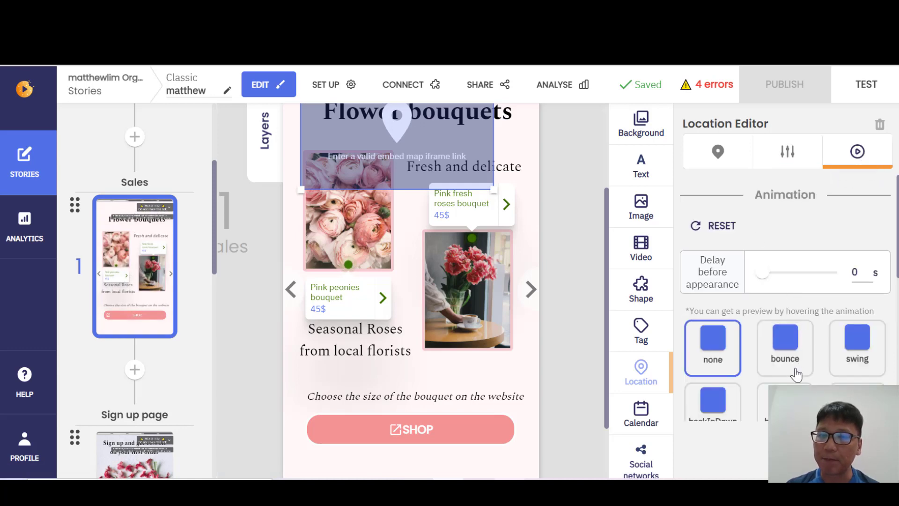
scroll(794, 375, down, 3)
scroll(795, 374, up, 2)
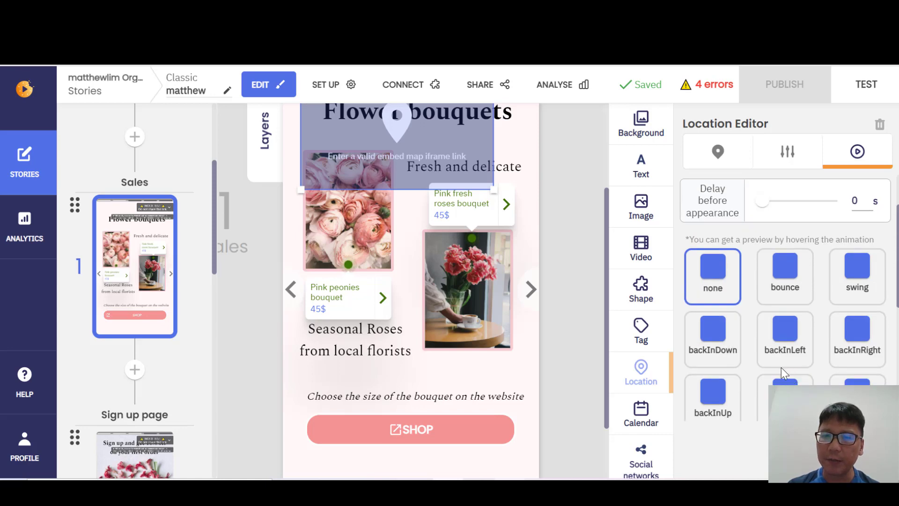
- Add a calendar element to the Sales page and shrink it to about four-fifths of the page's width
click(648, 424)
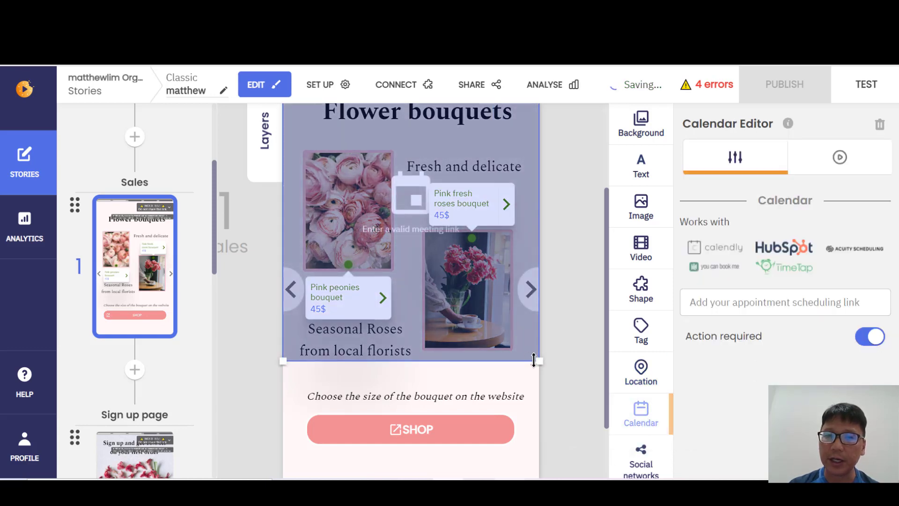
drag(539, 358, 490, 271)
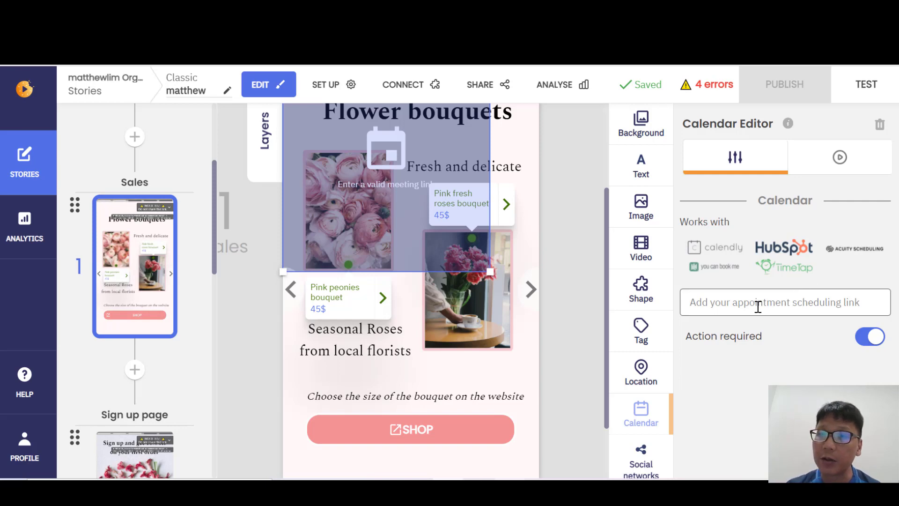
- Turn off the calendar element's required action and view its animation options
click(867, 343)
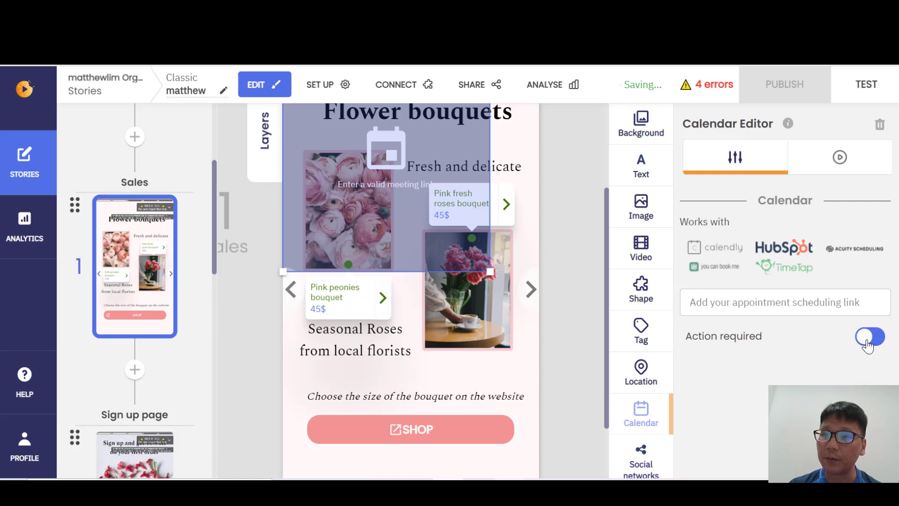
click(839, 158)
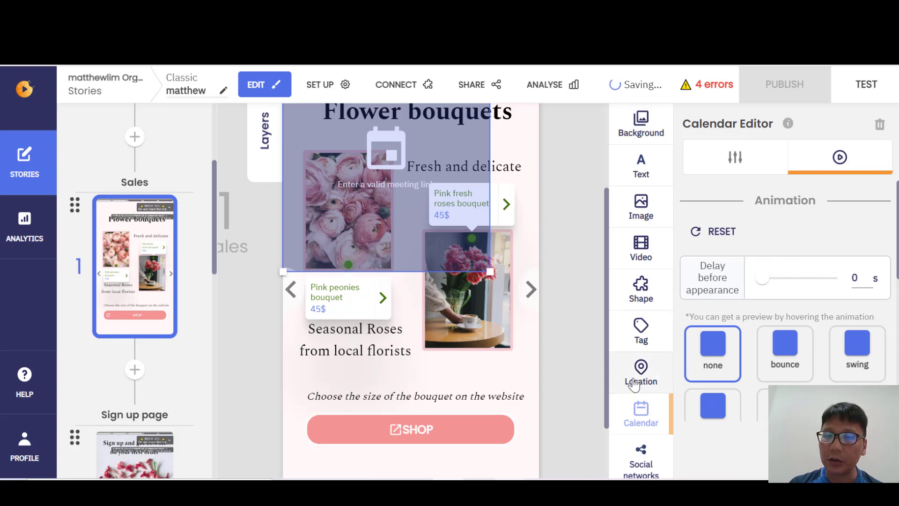
- Add a social networks element to the Sales page and include Pinterest among its active sharing networks
scroll(668, 411, down, 1)
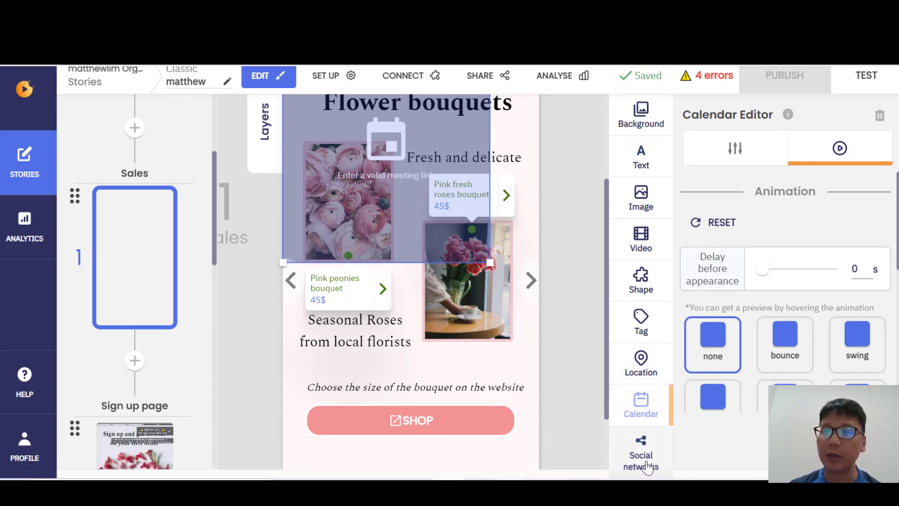
click(646, 463)
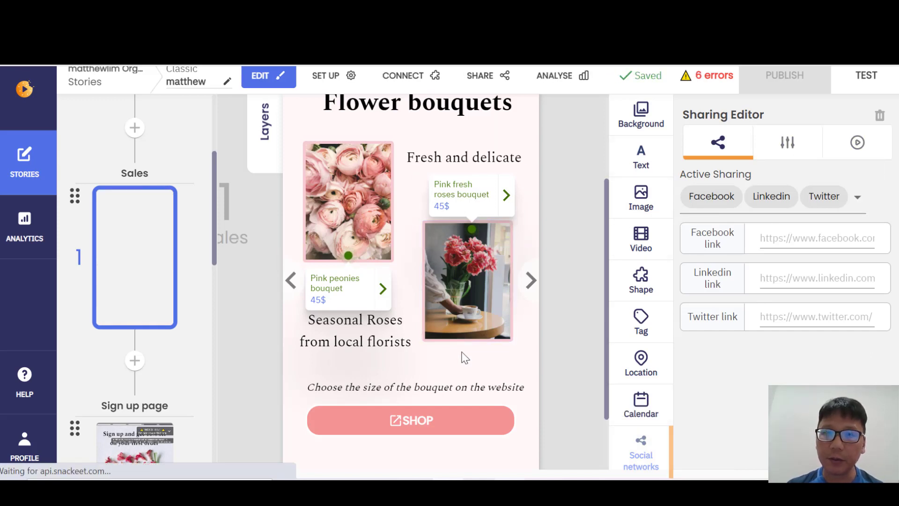
click(854, 196)
click(711, 219)
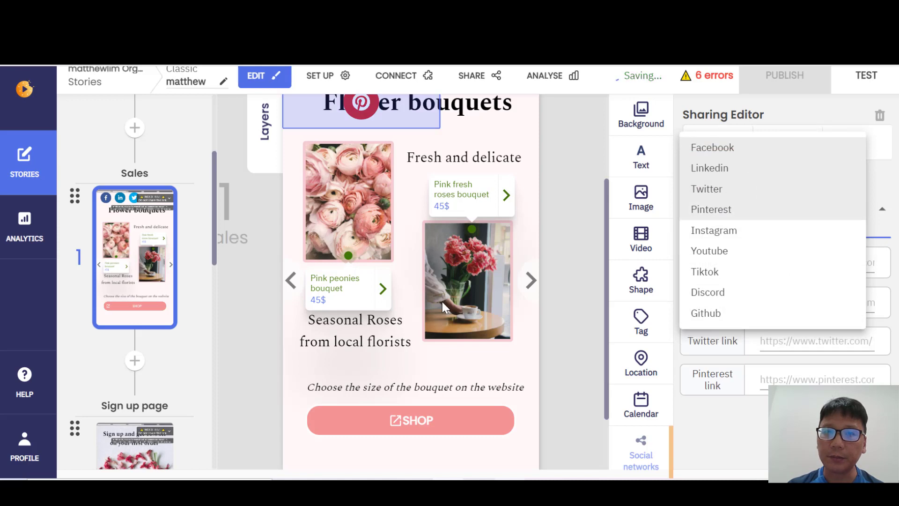
click(606, 190)
scroll(609, 169, up, 2)
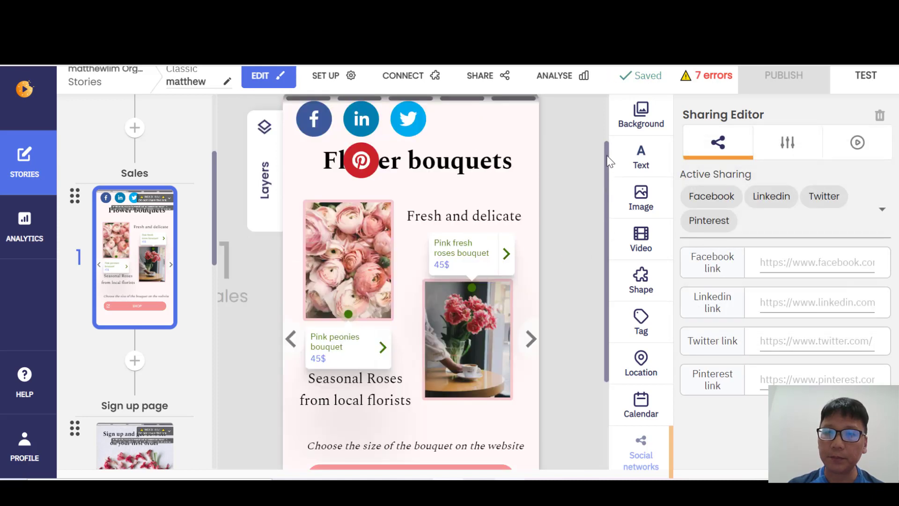
- Widen the social networks element to about 316 px for a single row of icons and move it to about X -23, Y 19
click(386, 102)
scroll(385, 102, up, 1)
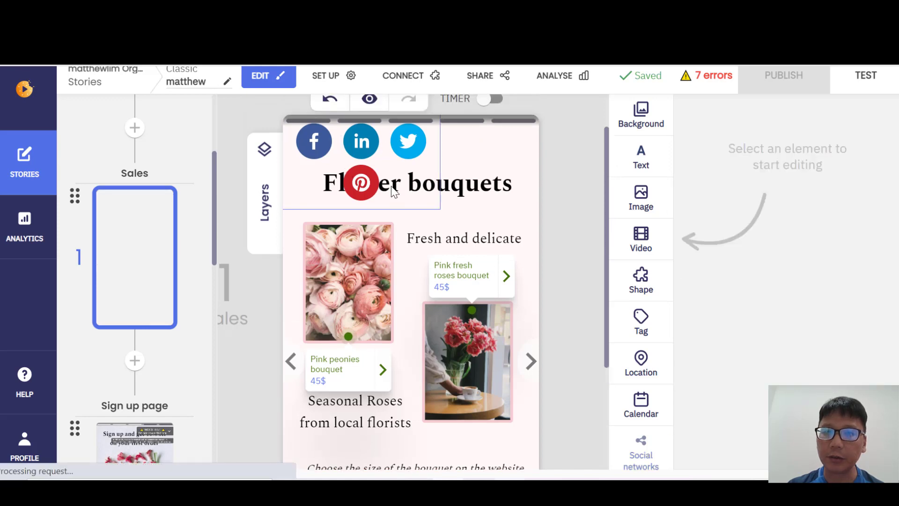
click(407, 152)
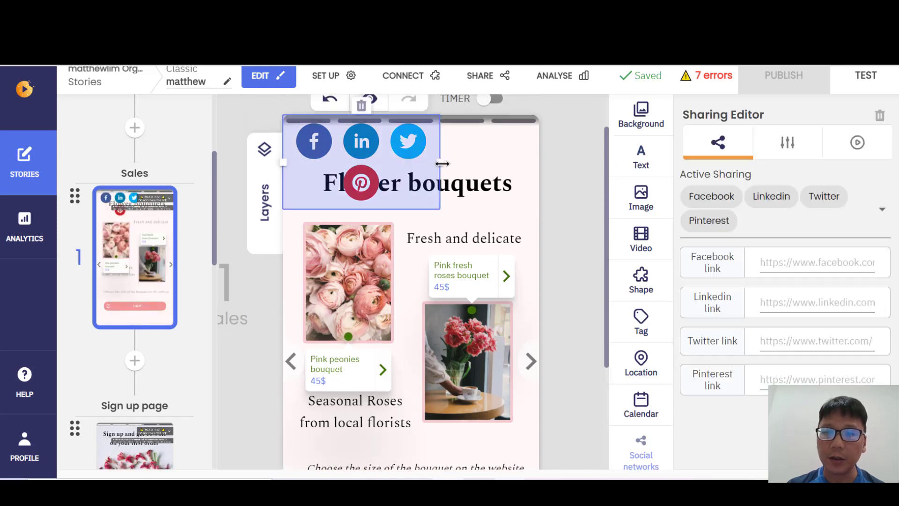
drag(440, 162, 509, 162)
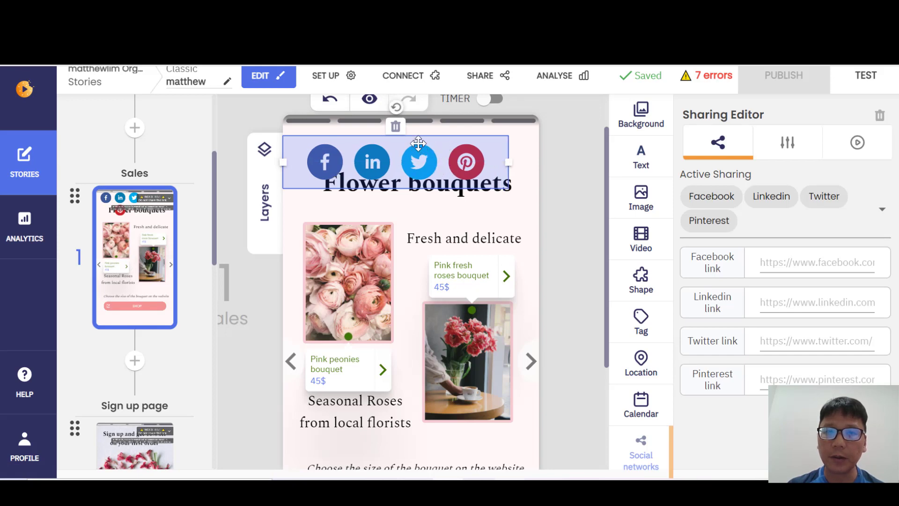
mouse_move(417, 157)
mouse_down()
mouse_move(407, 146)
mouse_move(419, 153)
mouse_up()
drag(425, 160, 427, 173)
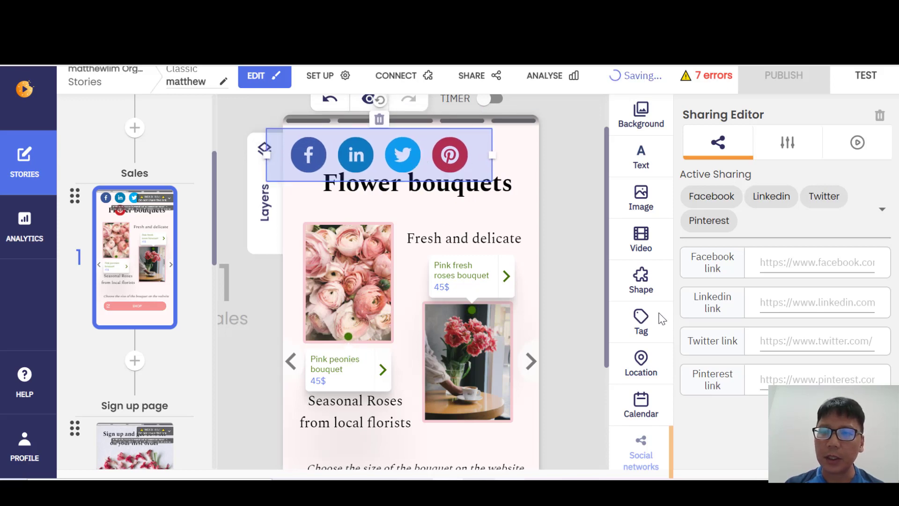
key(Escape)
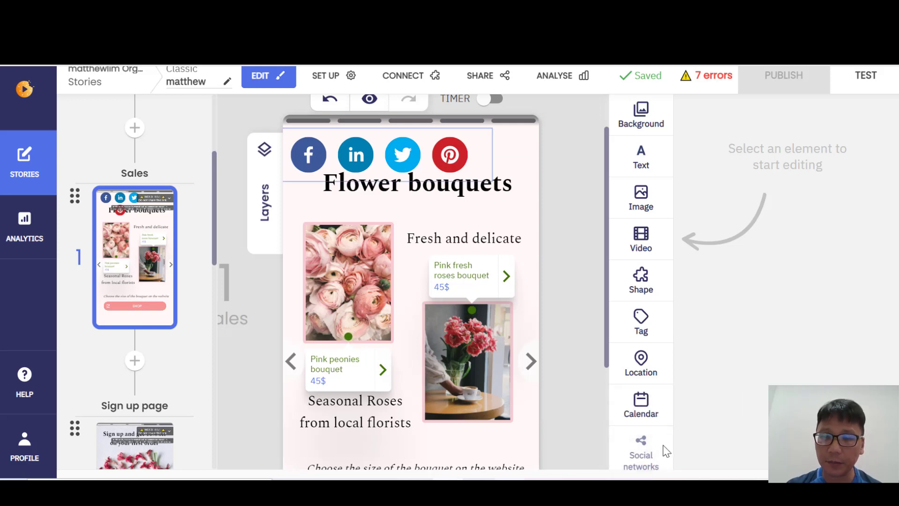
- Add Instagram and Discord to the active networks of the social networks element
click(637, 449)
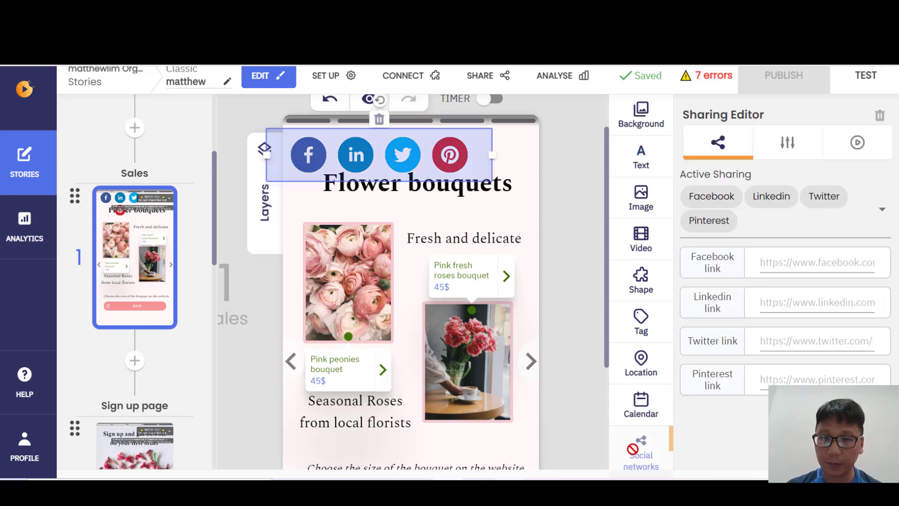
click(882, 209)
click(721, 231)
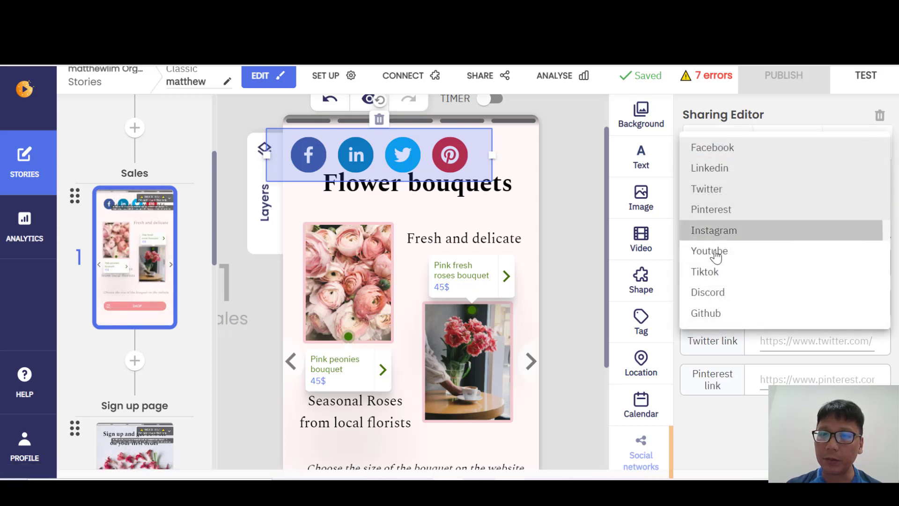
click(714, 292)
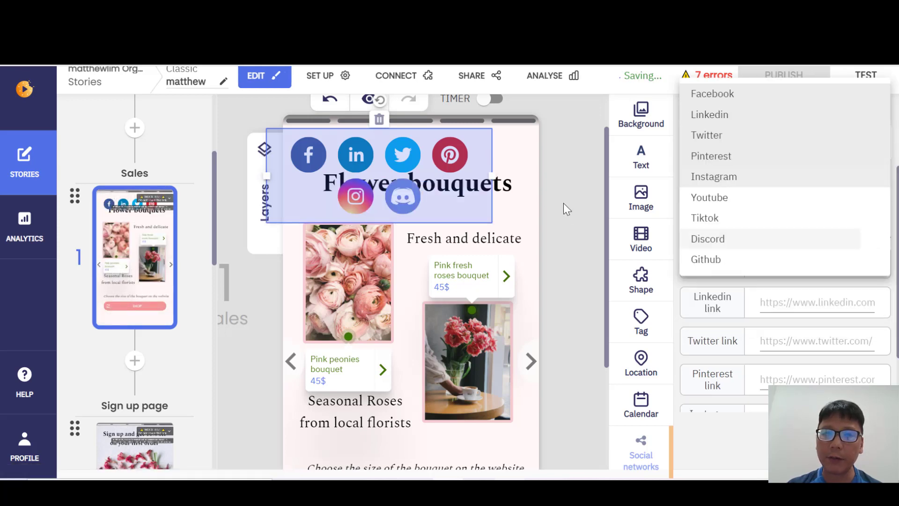
click(589, 270)
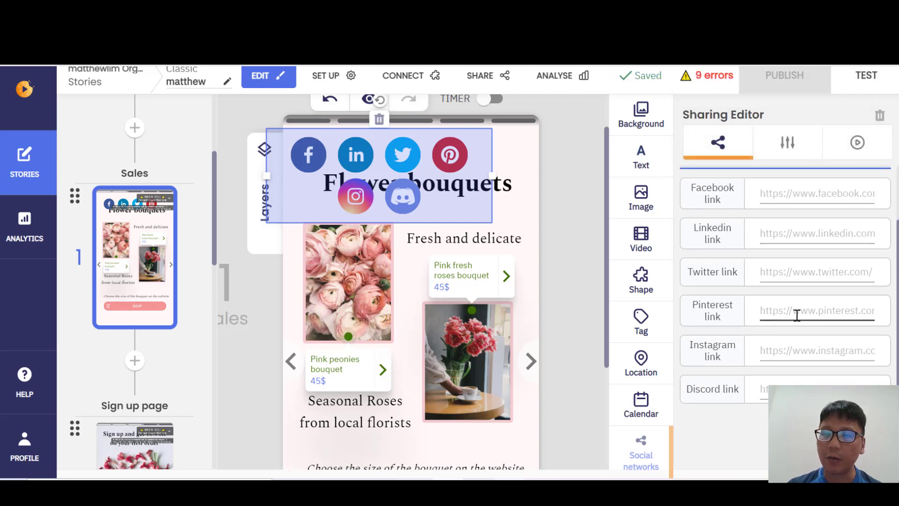
- Review the social networks element's size and position settings and its animation options, and deselect it
click(787, 143)
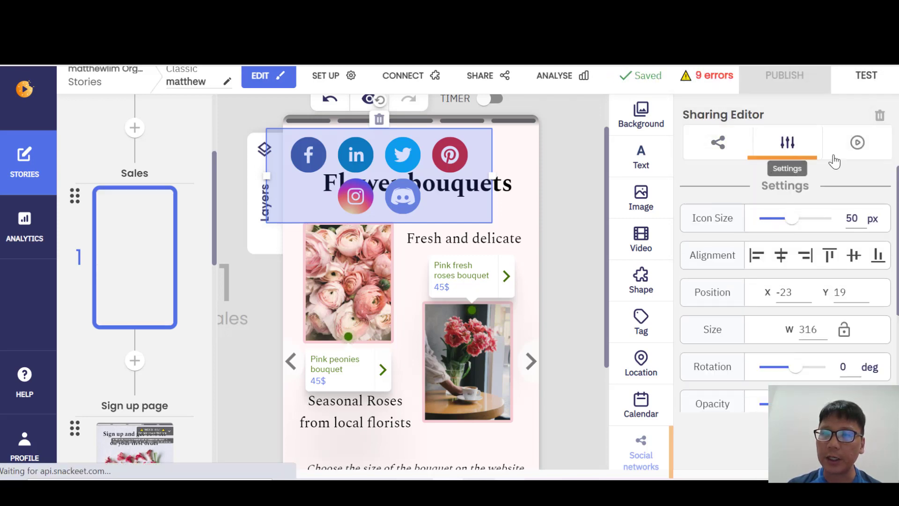
click(857, 142)
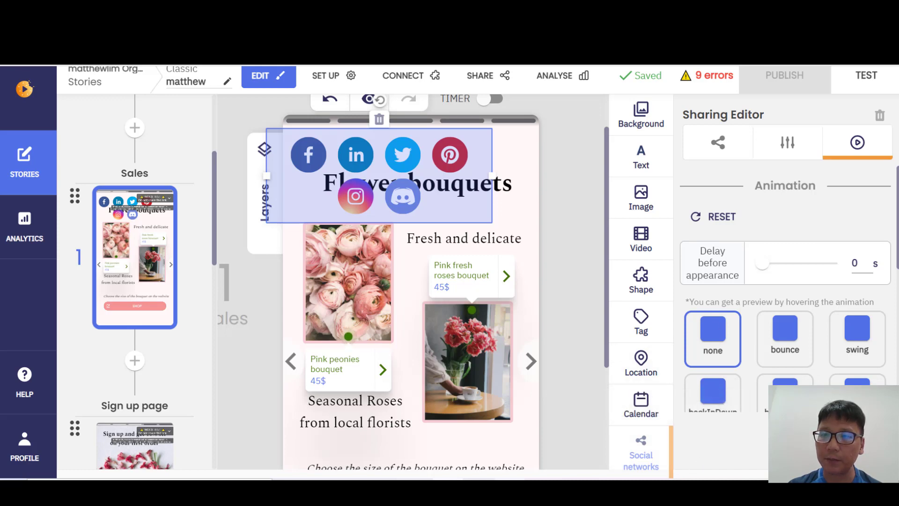
scroll(777, 328, down, 5)
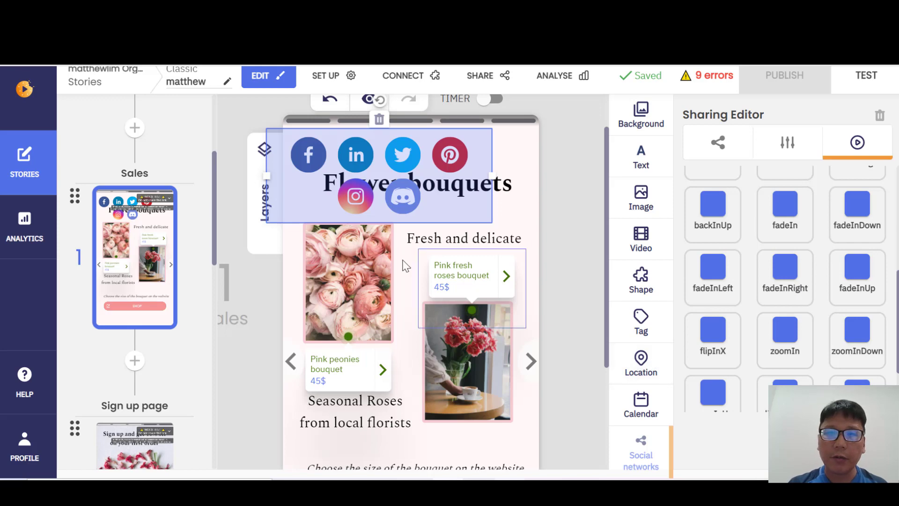
scroll(585, 305, up, 1)
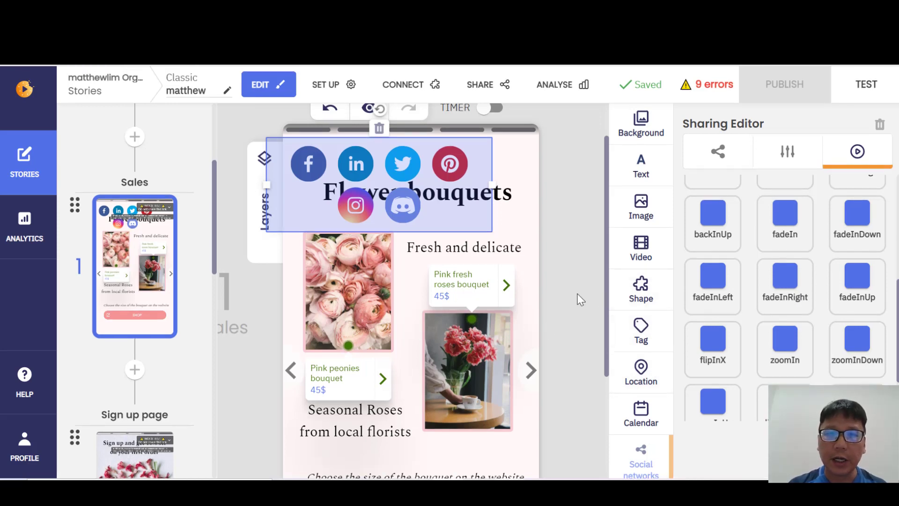
scroll(577, 294, up, 2)
click(577, 293)
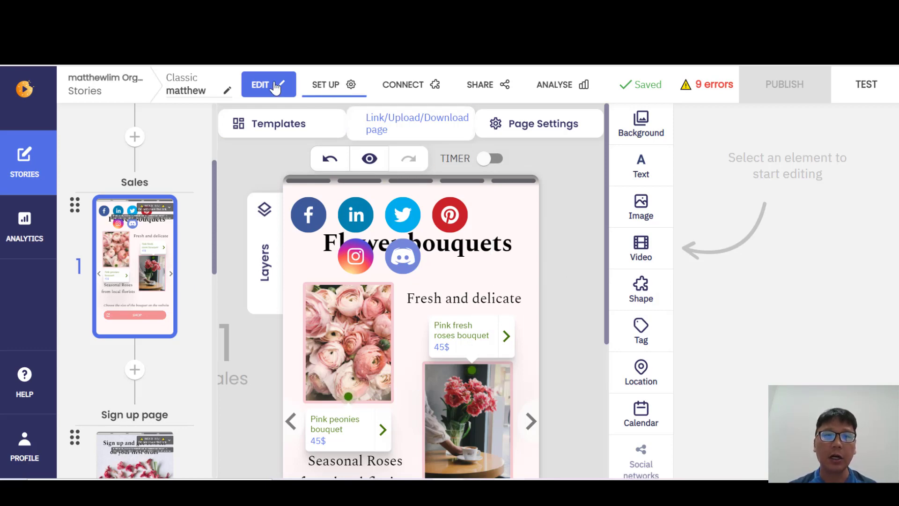
- Examine the story's setup options for language, user and notification configuration, and editing versions
click(345, 85)
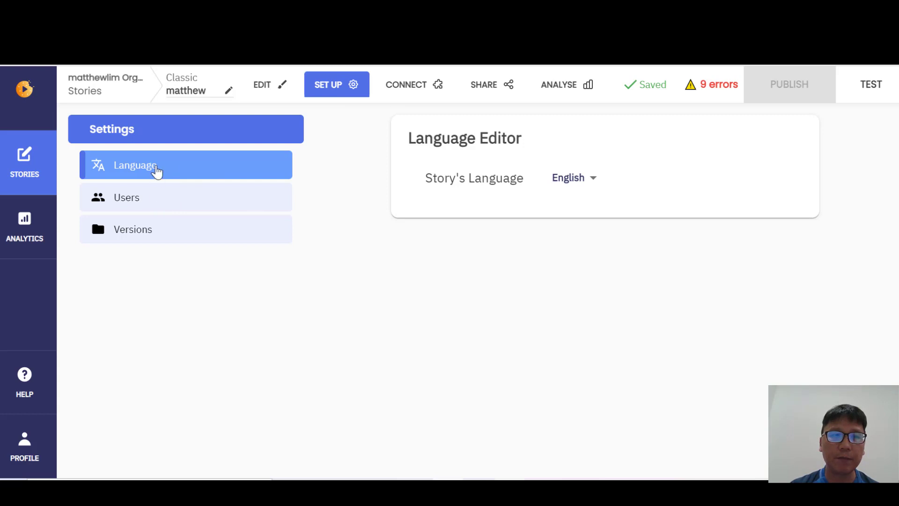
click(578, 182)
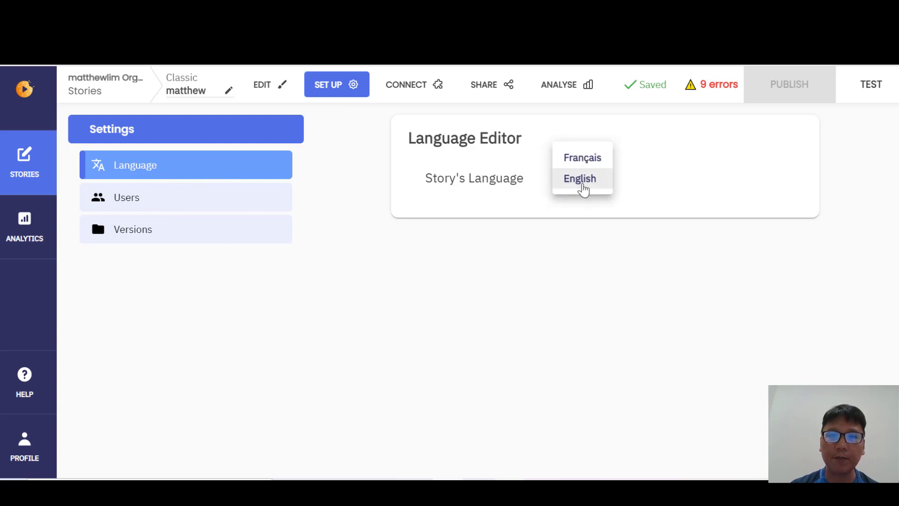
click(219, 196)
click(143, 197)
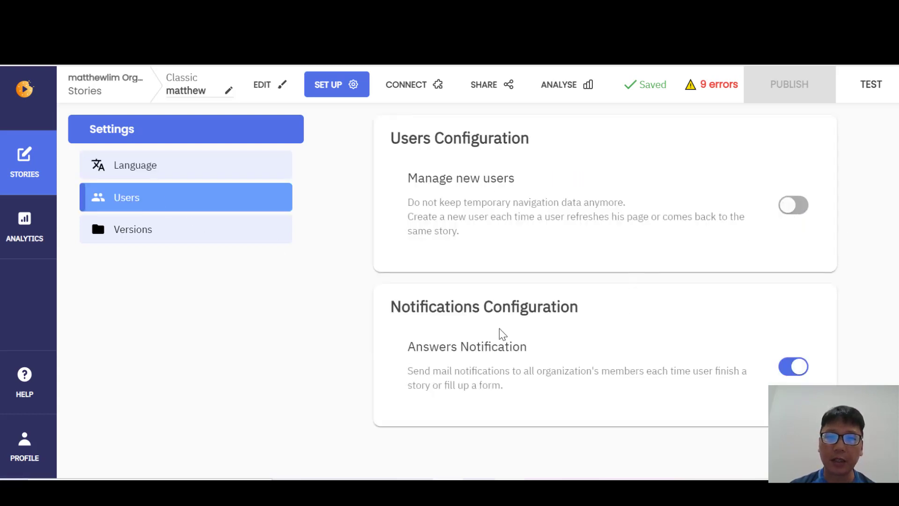
click(141, 237)
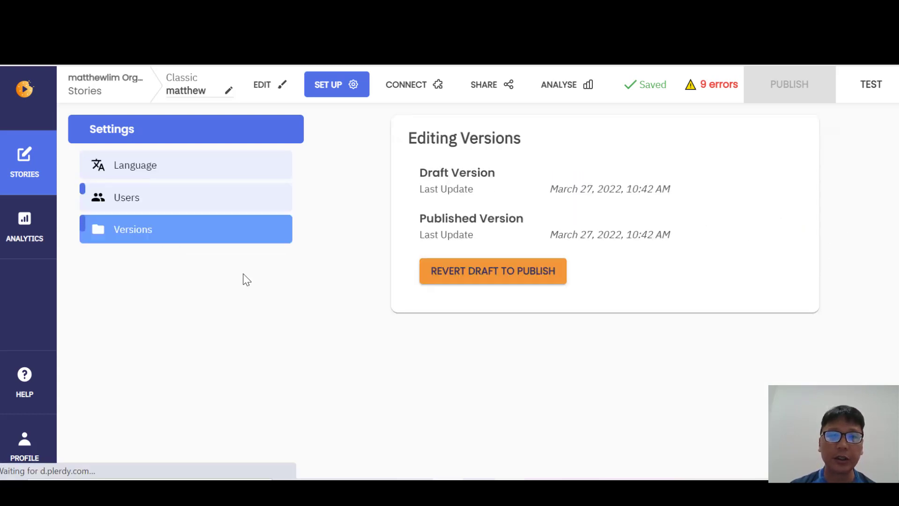
click(161, 173)
- Open the story's integrations and look through the Analytics & reporting category
click(420, 87)
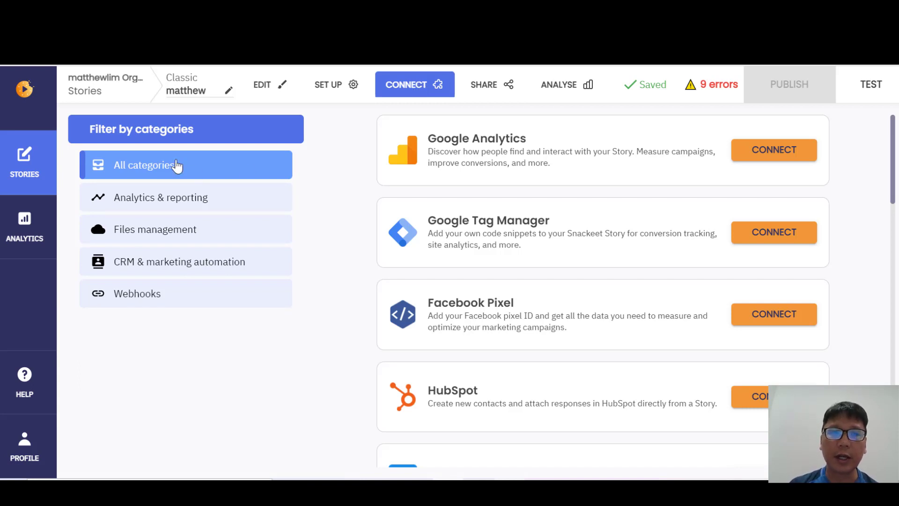
click(171, 203)
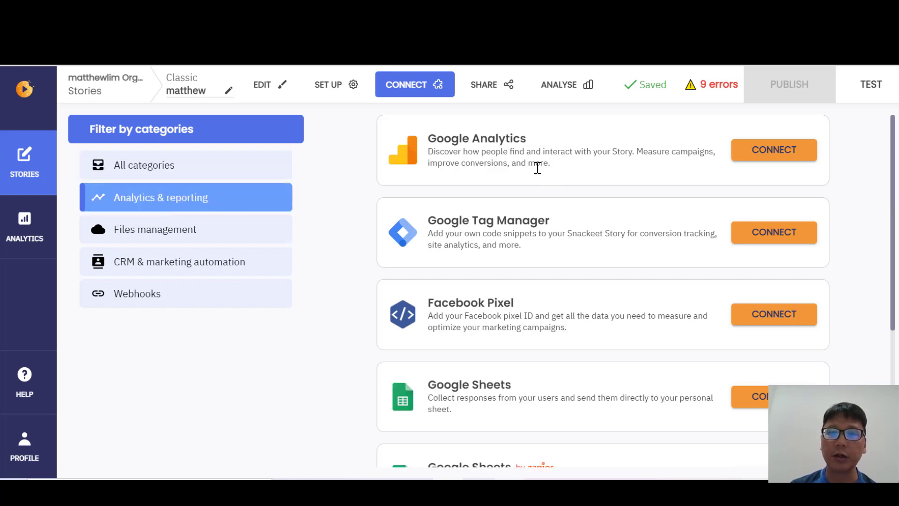
scroll(534, 166, down, 2)
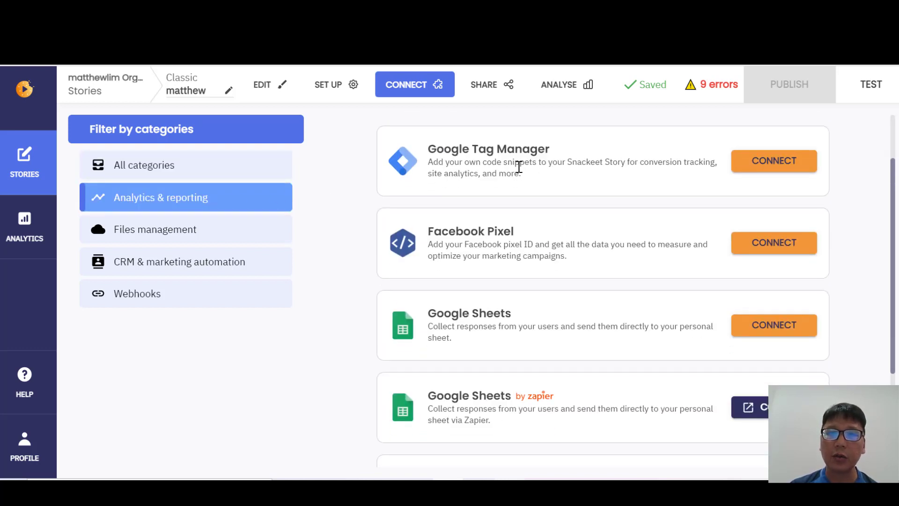
scroll(519, 167, down, 2)
scroll(527, 184, down, 2)
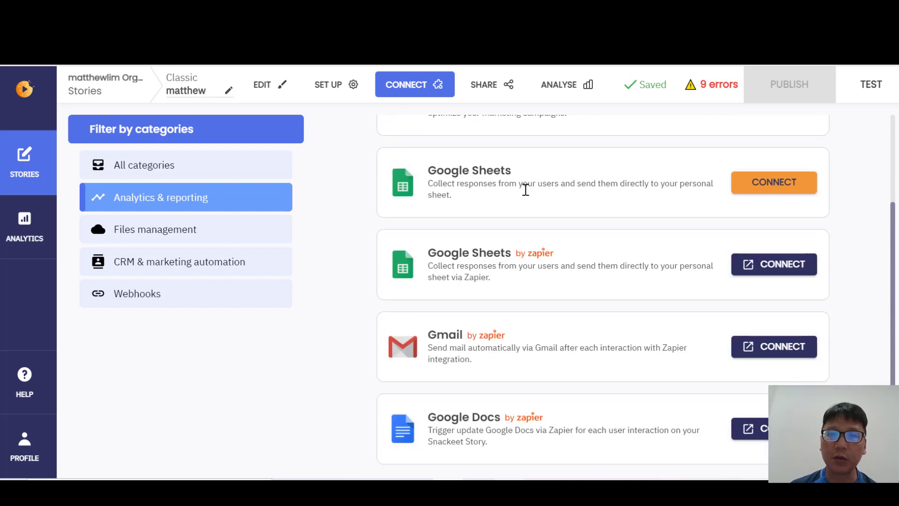
scroll(516, 206, down, 1)
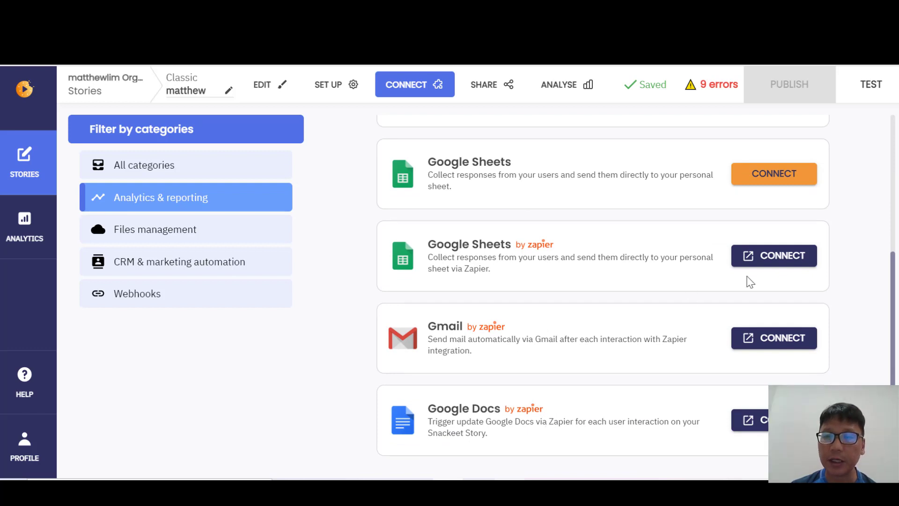
- Look through the Files management, CRM & marketing automation and Webhooks integration categories
click(189, 242)
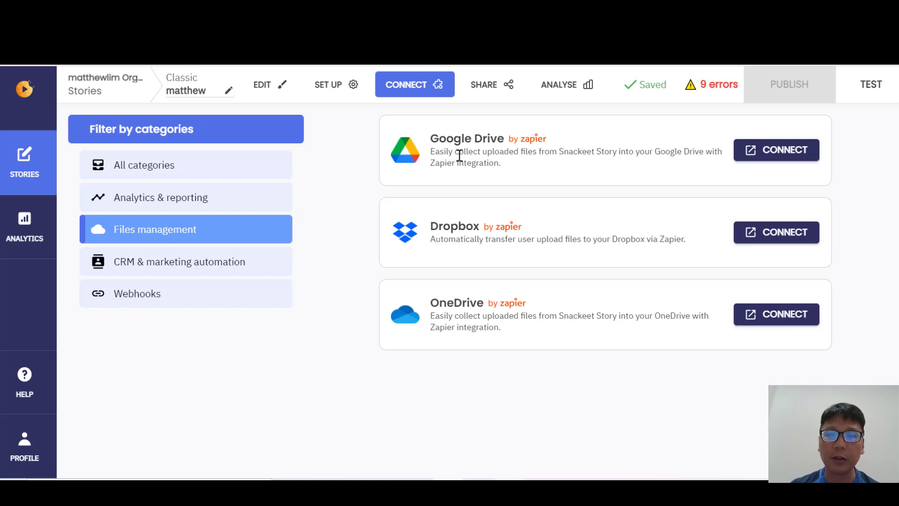
click(190, 271)
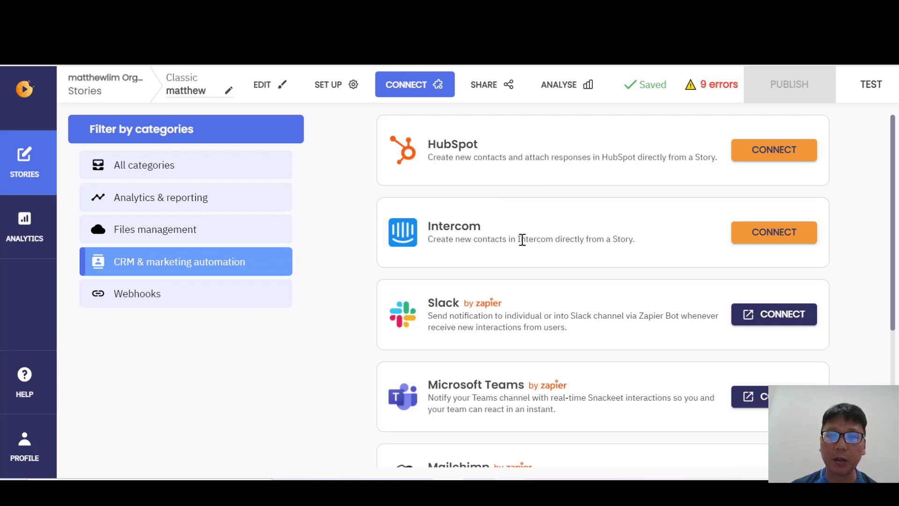
scroll(524, 314, down, 3)
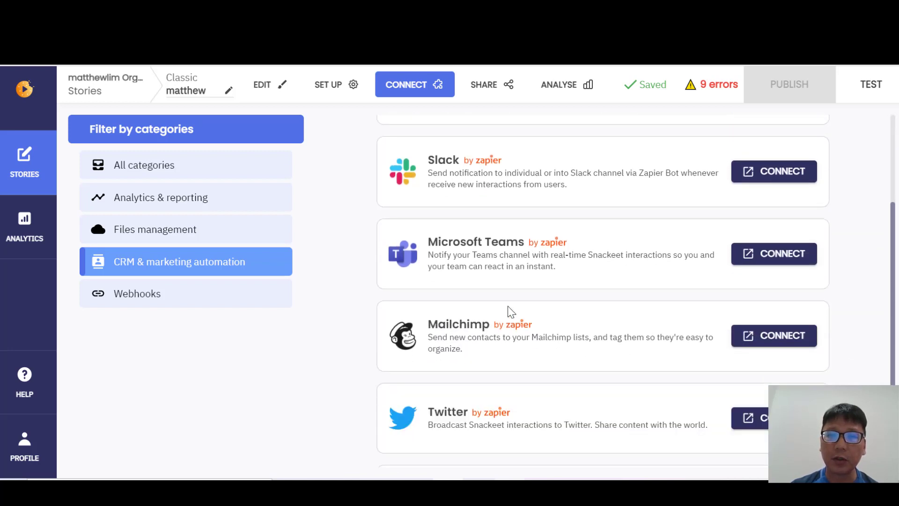
scroll(504, 328, down, 2)
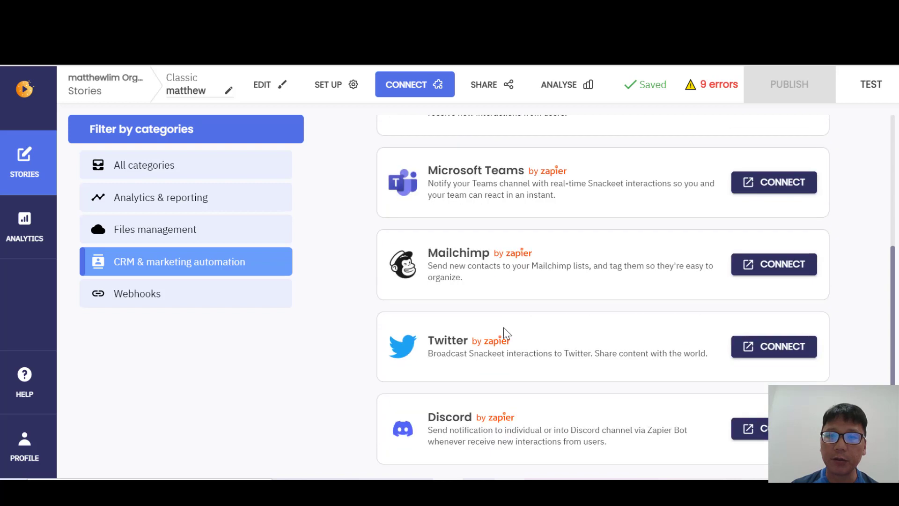
scroll(487, 375, down, 1)
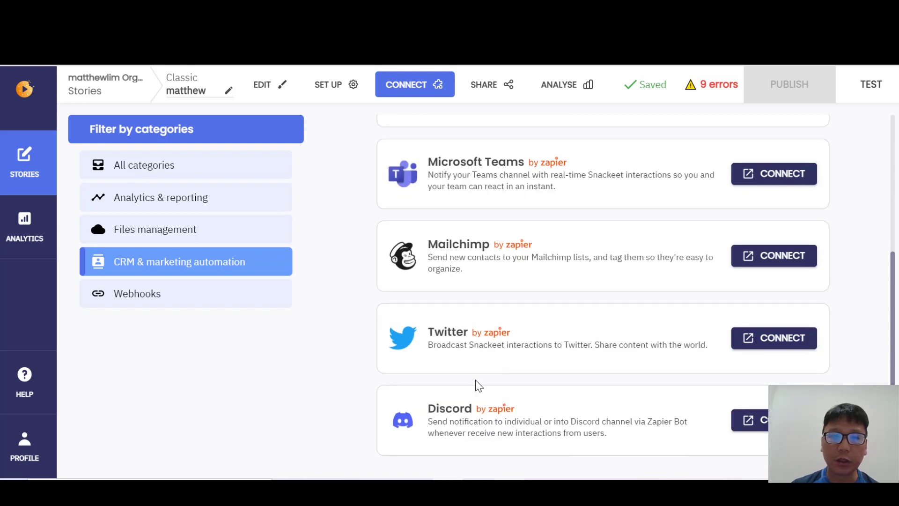
click(216, 304)
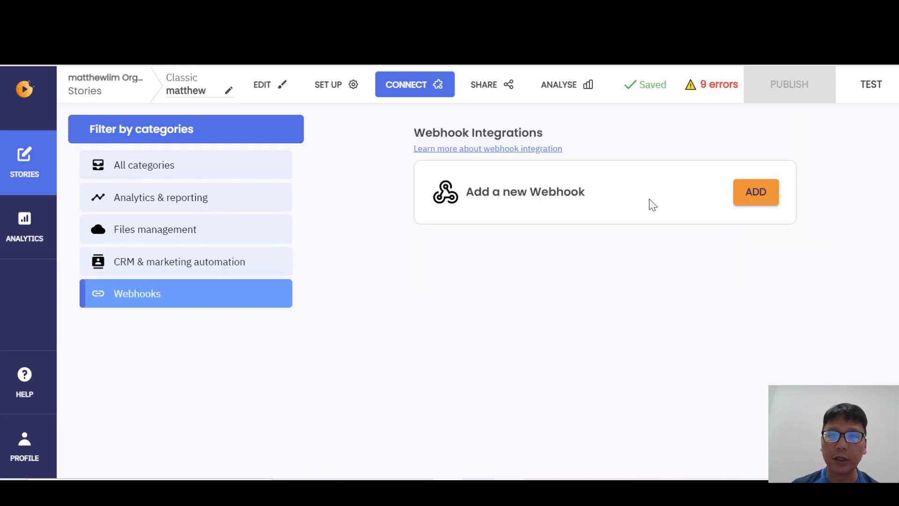
- Open the story's sharing options and save a custom share link ending in the author's first name
click(484, 100)
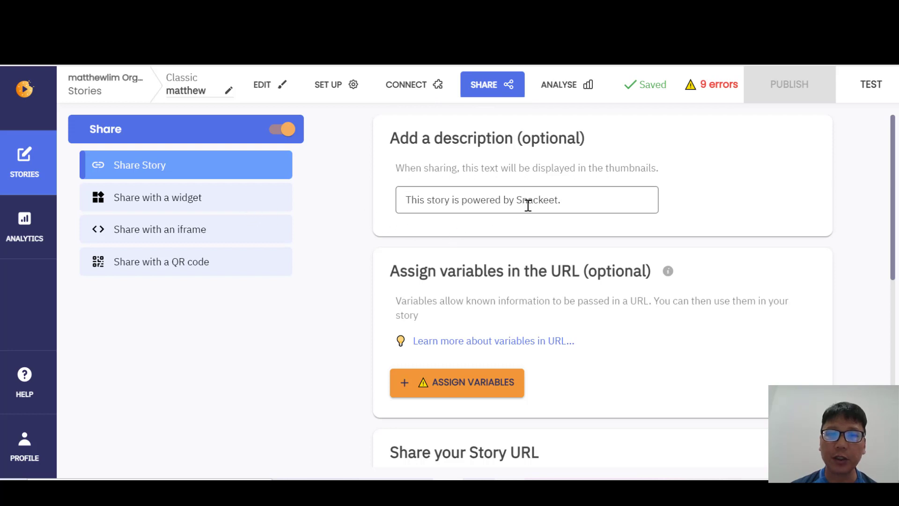
scroll(705, 290, down, 2)
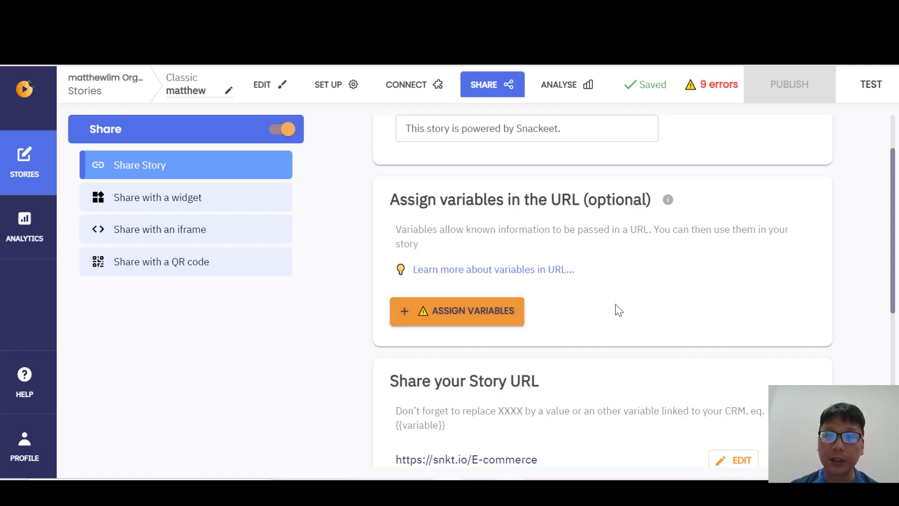
scroll(681, 309, down, 3)
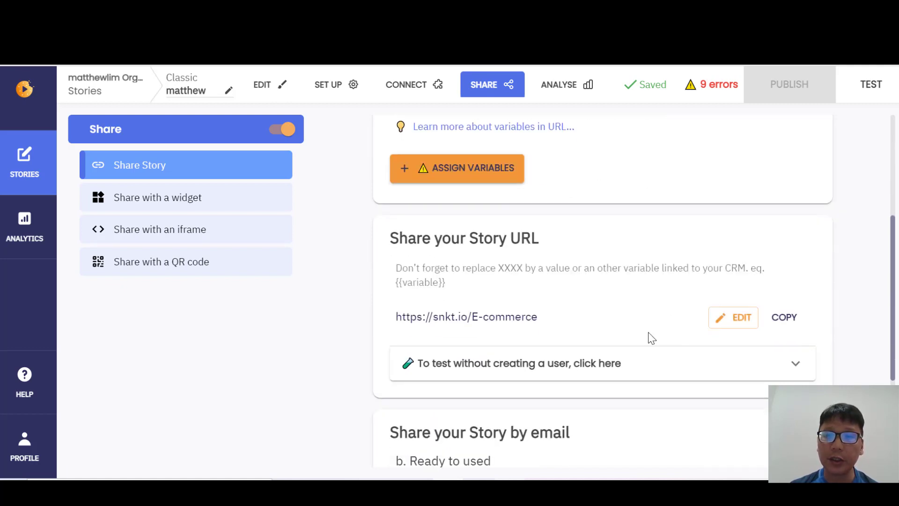
click(735, 322)
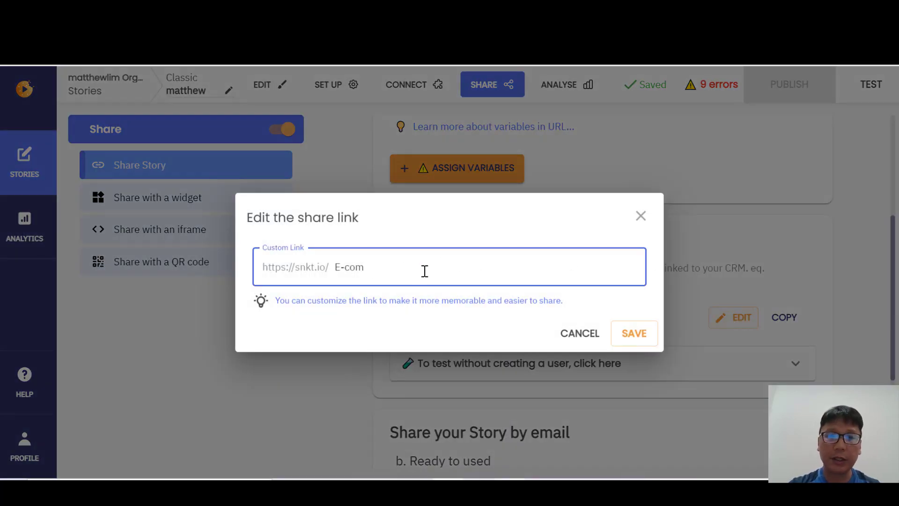
key(BackSpace)
key(BackSpace)
text(matt)
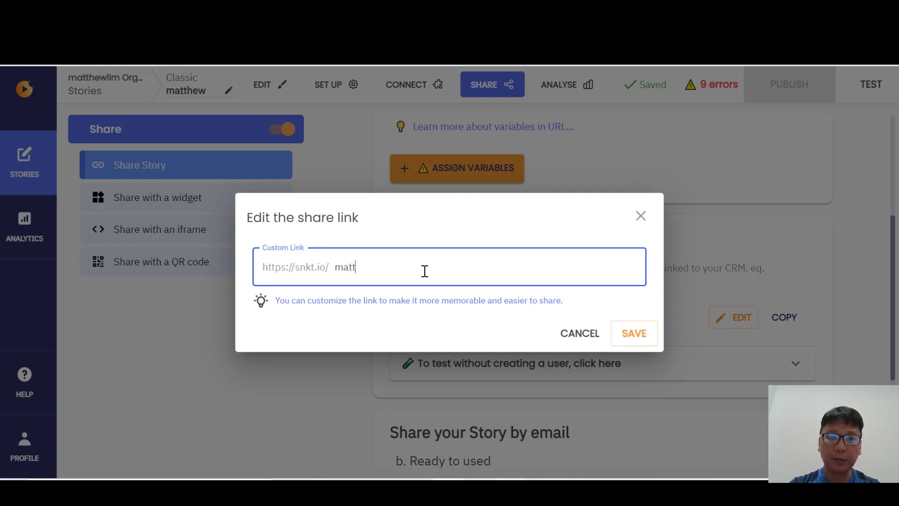
text(hew)
click(644, 339)
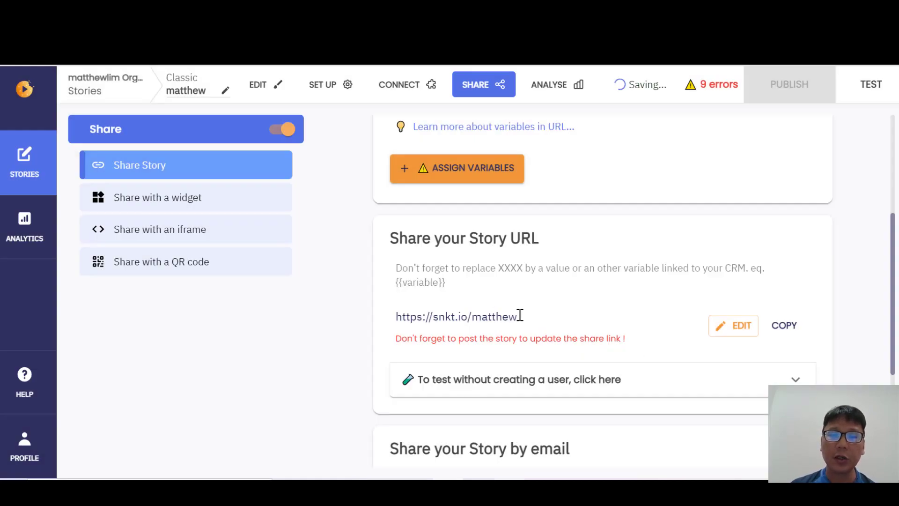
- Open the widget sharing settings and try switching fullscreen opening and the automatic opening delay on and back off
scroll(548, 325, down, 4)
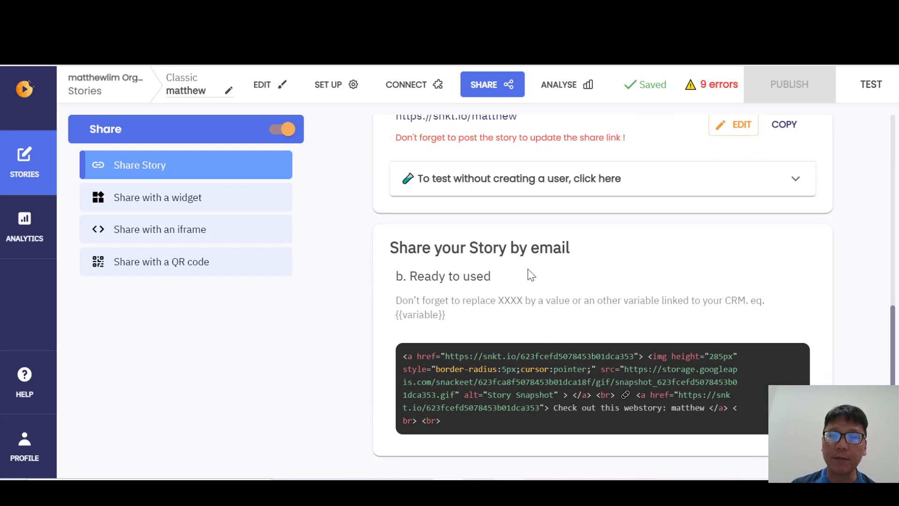
click(207, 197)
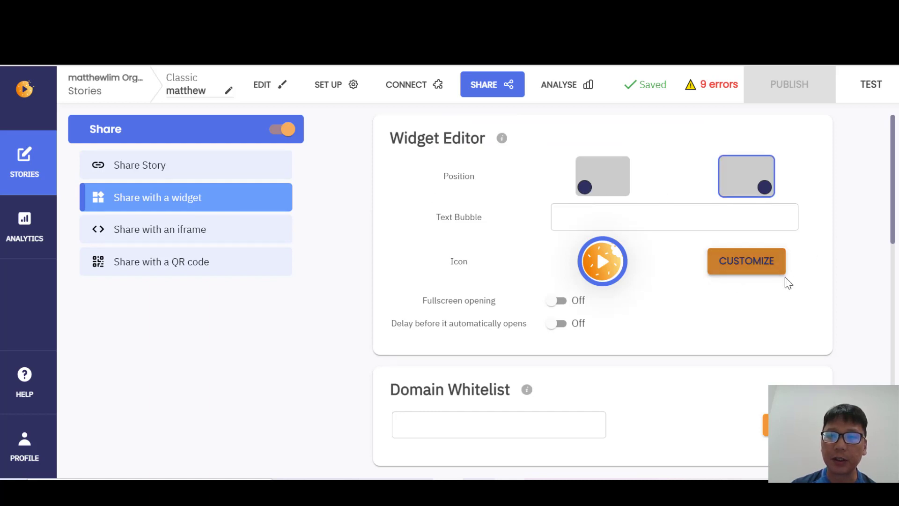
click(552, 302)
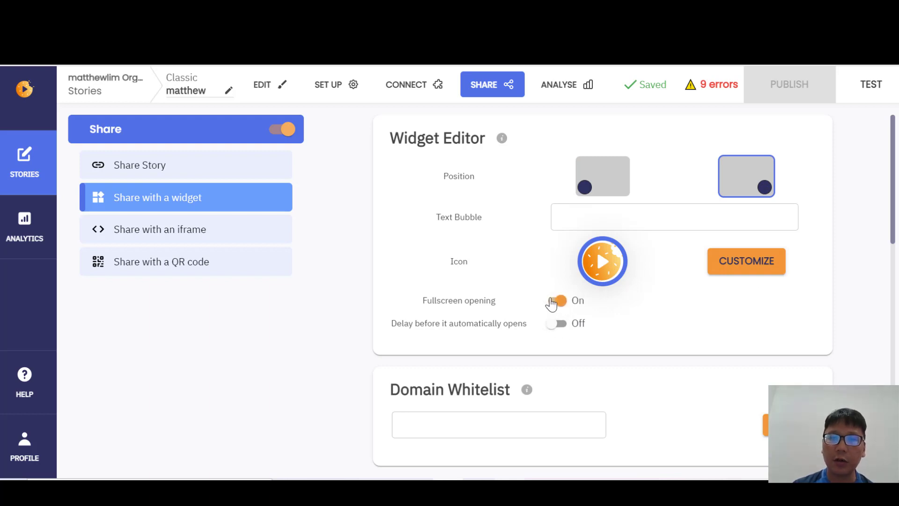
click(555, 301)
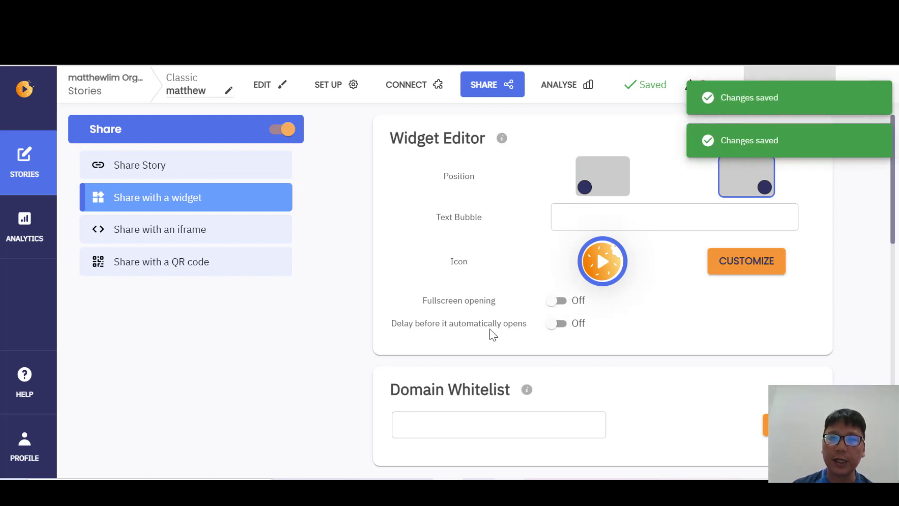
click(554, 324)
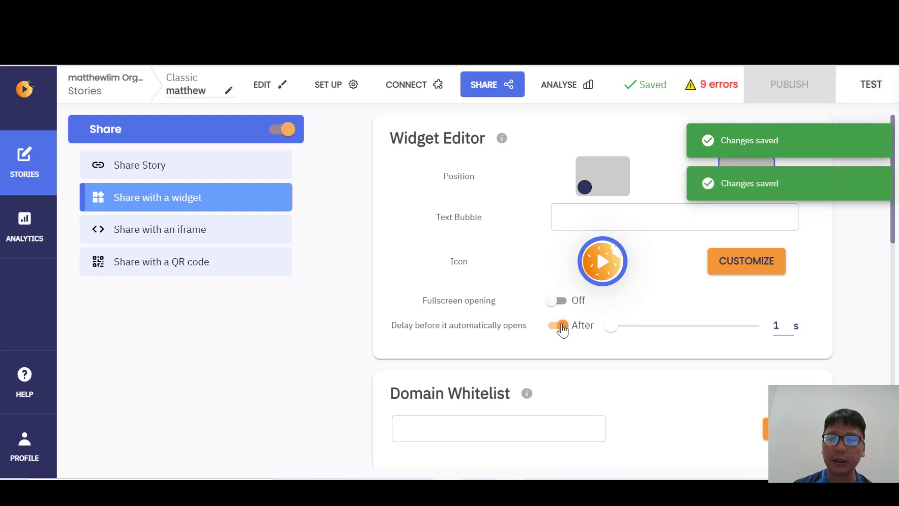
click(555, 323)
- Examine the widget's domain whitelist, embed code and the commands for controlling it on a website
scroll(611, 376, down, 3)
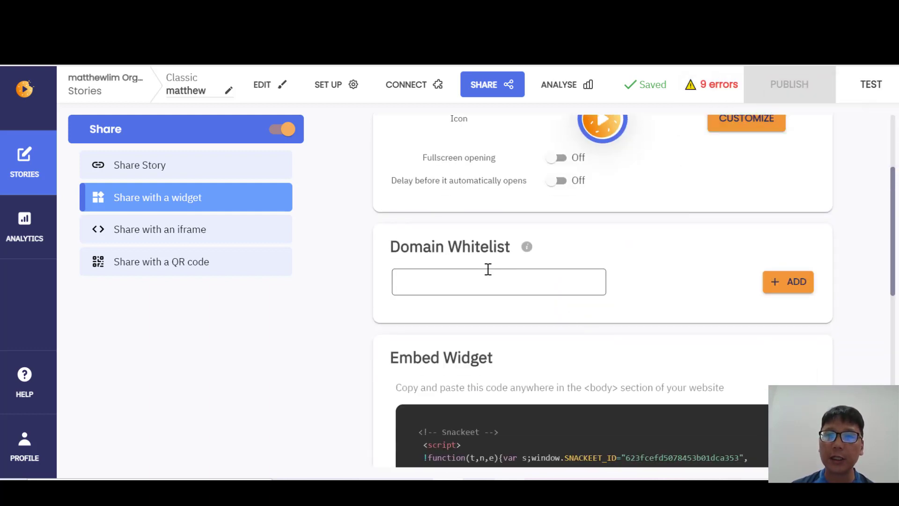
scroll(648, 296, down, 3)
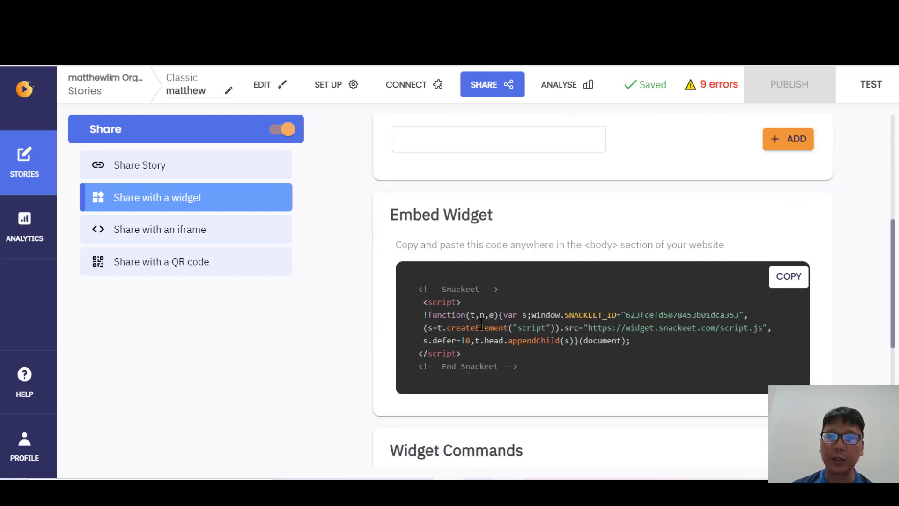
scroll(480, 323, down, 3)
scroll(496, 349, down, 2)
scroll(503, 351, up, 2)
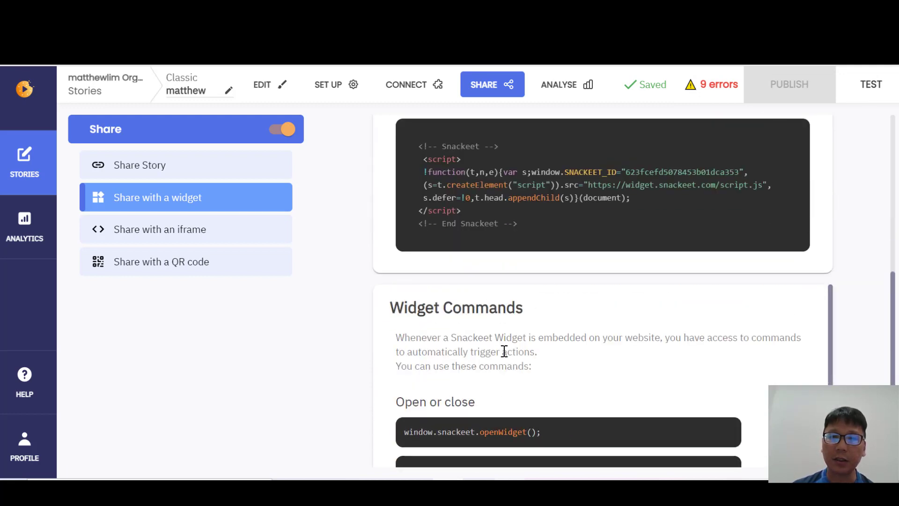
scroll(504, 351, down, 3)
scroll(504, 357, down, 4)
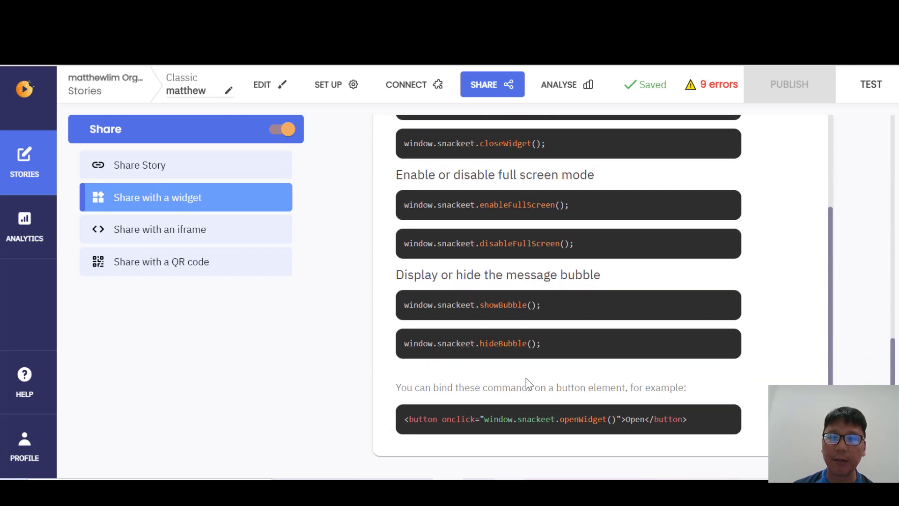
- Review the iframe and QR code sharing options, and open the story's analysis section
click(186, 234)
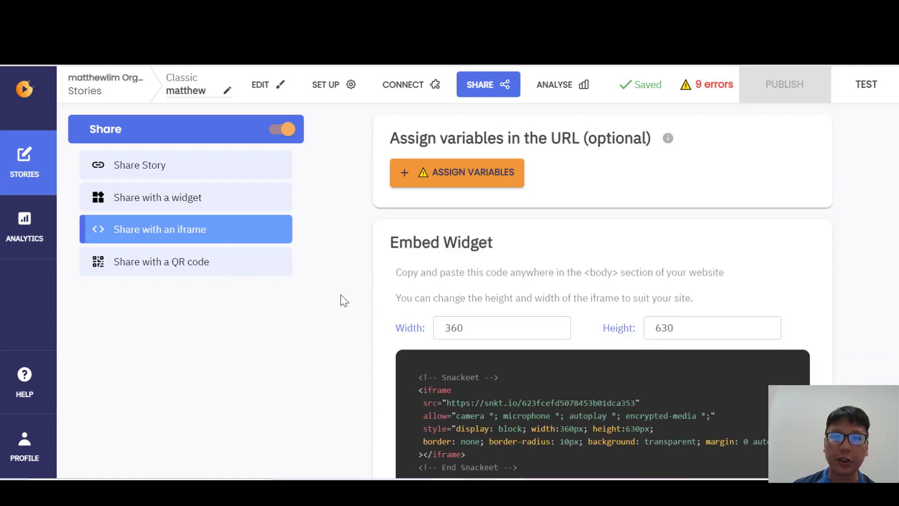
scroll(503, 295, down, 1)
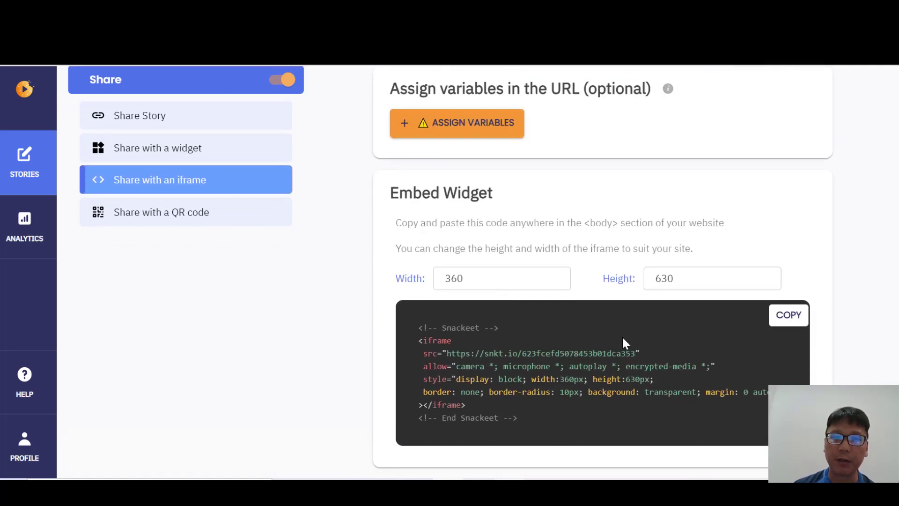
click(178, 217)
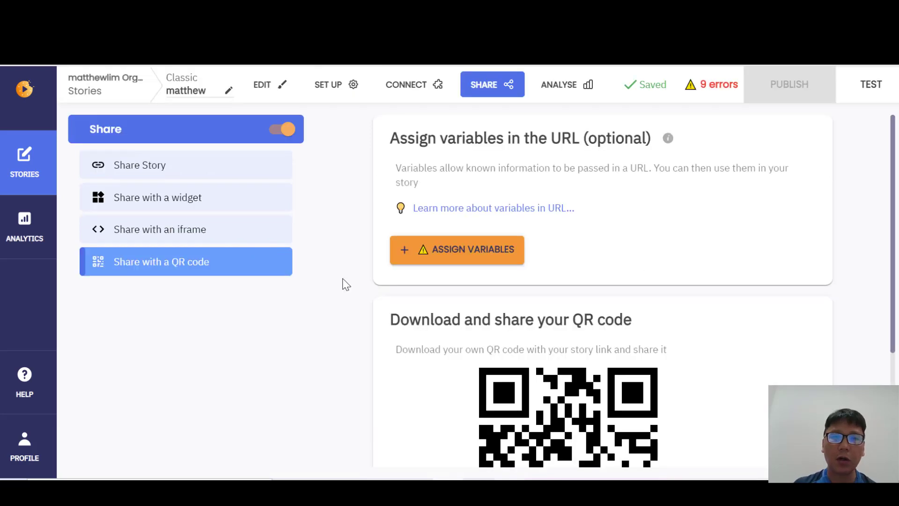
scroll(768, 345, down, 3)
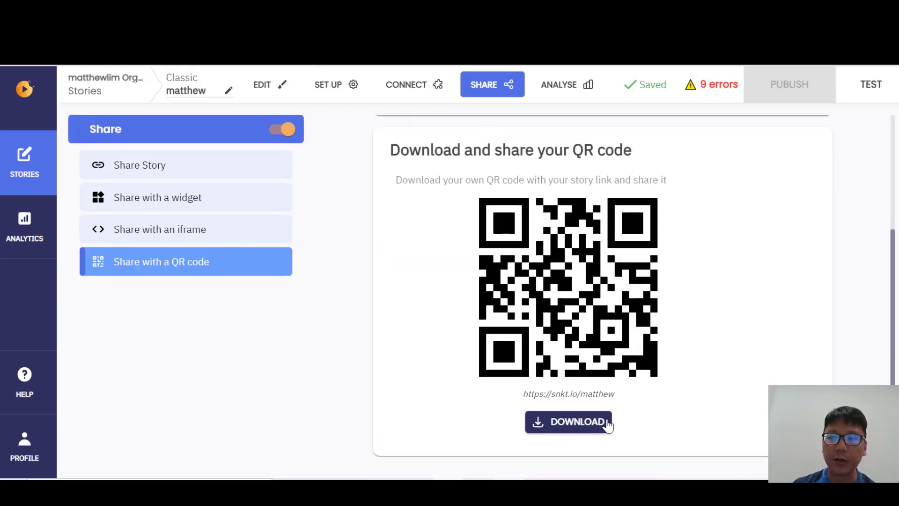
scroll(777, 367, up, 2)
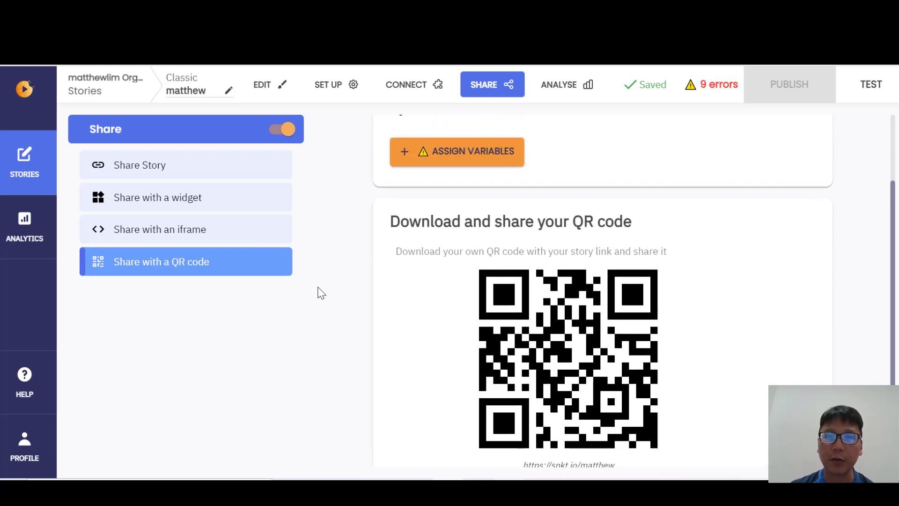
click(577, 91)
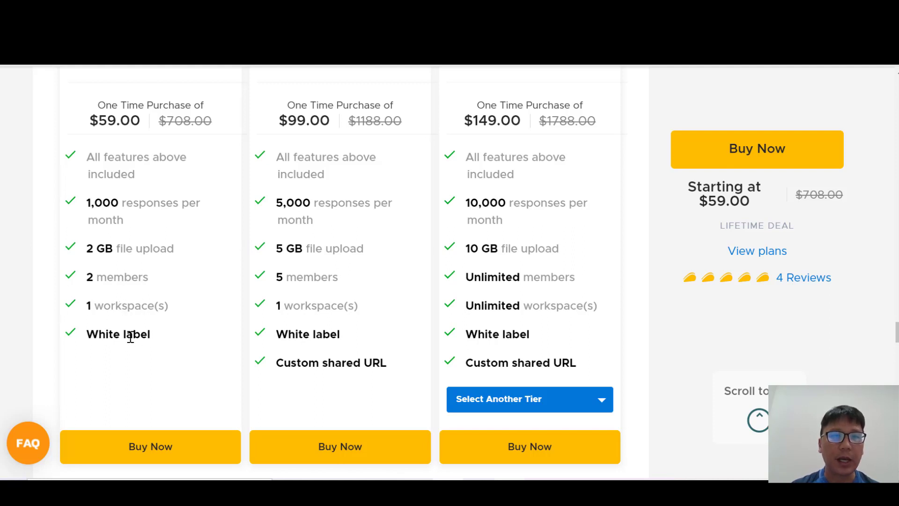
- Compare the license tiers on the AppSumo deal page and check the list of other selectable tiers
scroll(131, 336, up, 2)
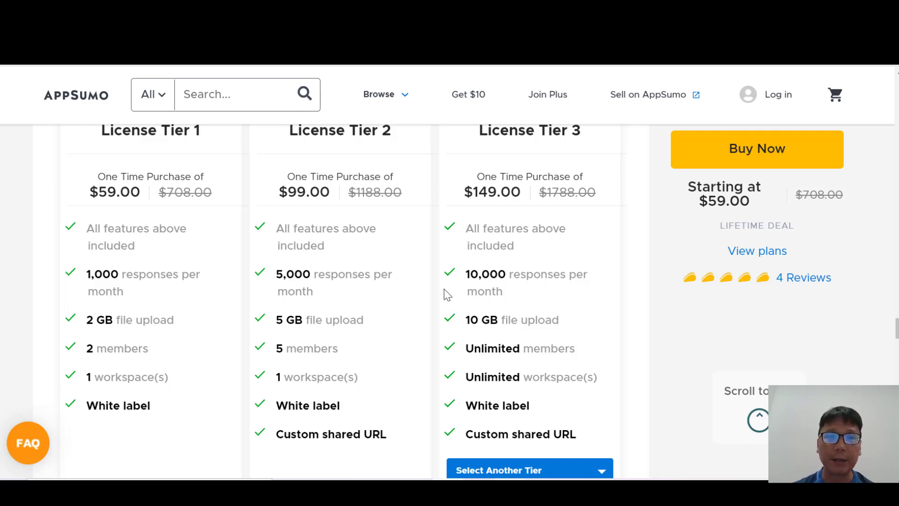
scroll(448, 295, down, 2)
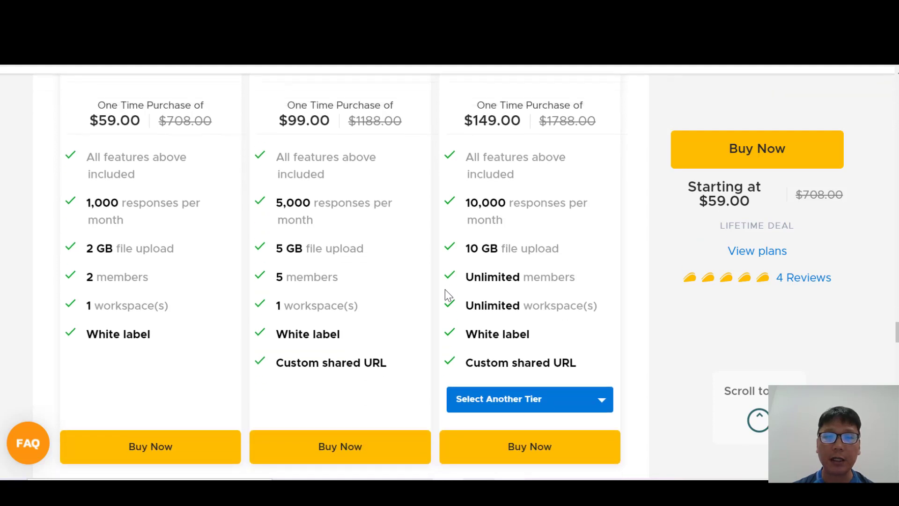
click(603, 405)
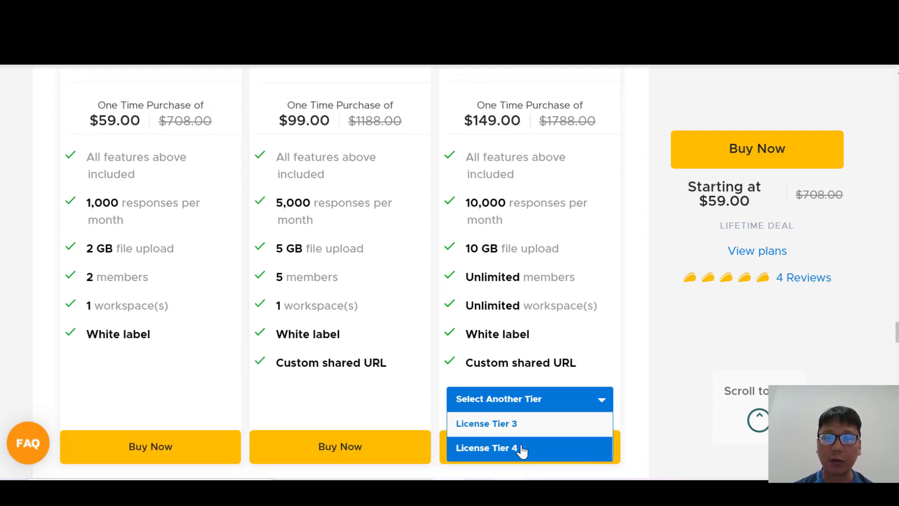
click(629, 347)
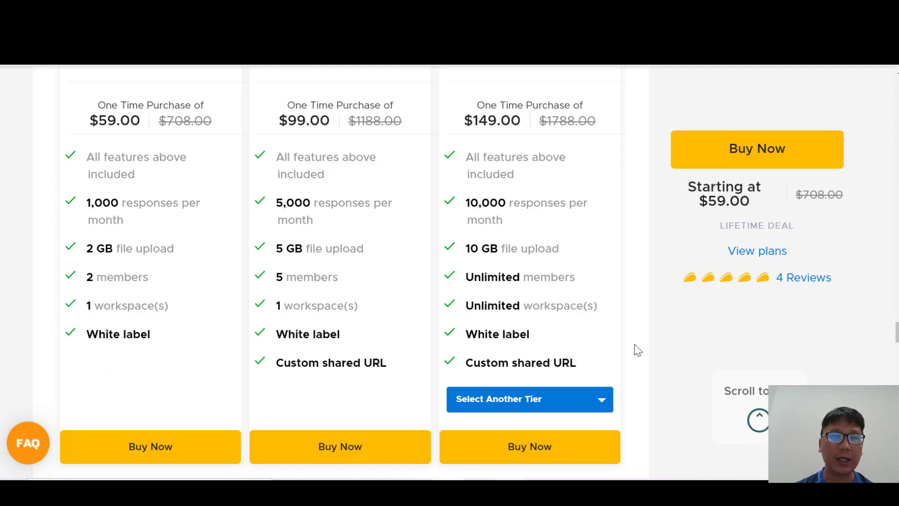